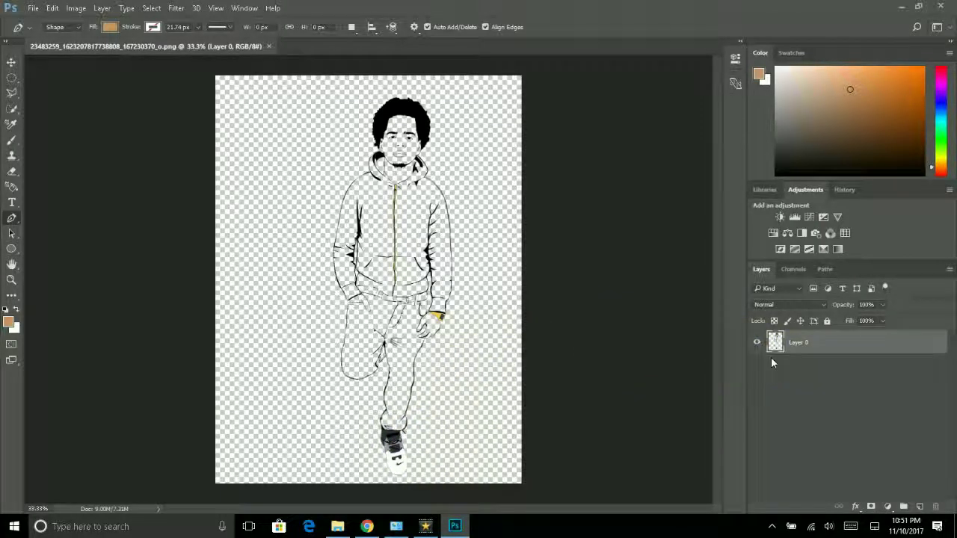
- At 200% zoom, start a tan hoodie shape beside the left hand and move Layer 0 above Shape 1
key("ctrl+plus")
key("ctrl+plus")
key("ctrl+plus")
key("ctrl+plus")
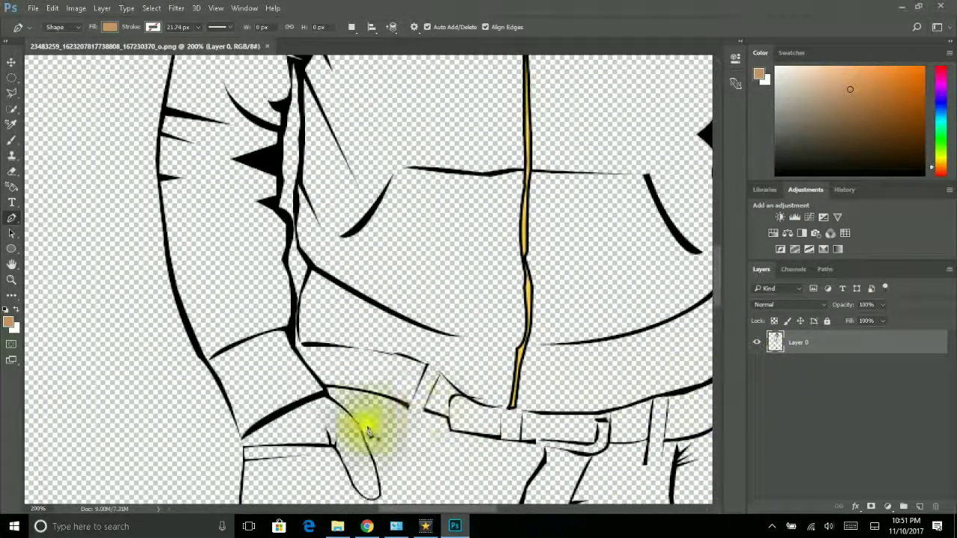
left_click_drag(242, 444, 252, 428)
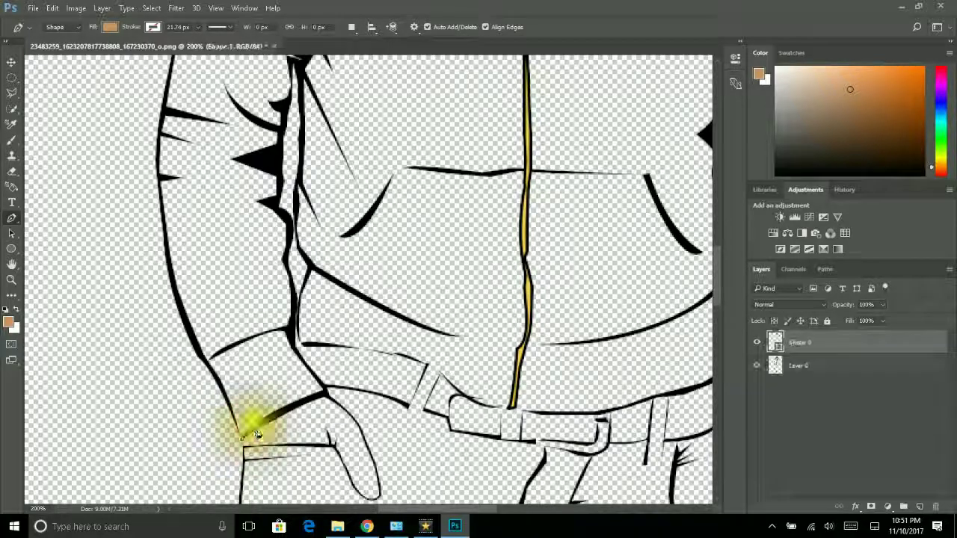
left_click(313, 397)
left_click(818, 373)
left_click_drag(818, 373, 818, 371)
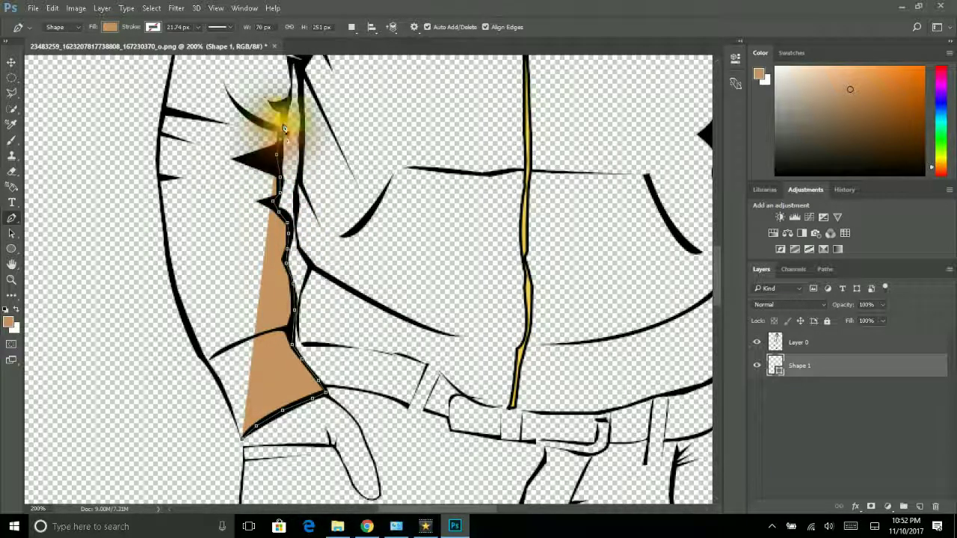
- Trace the tan shape's outline up and down the narrow hoodie strip above the left hand
left_click(288, 96)
left_click_drag(299, 64, 294, 204)
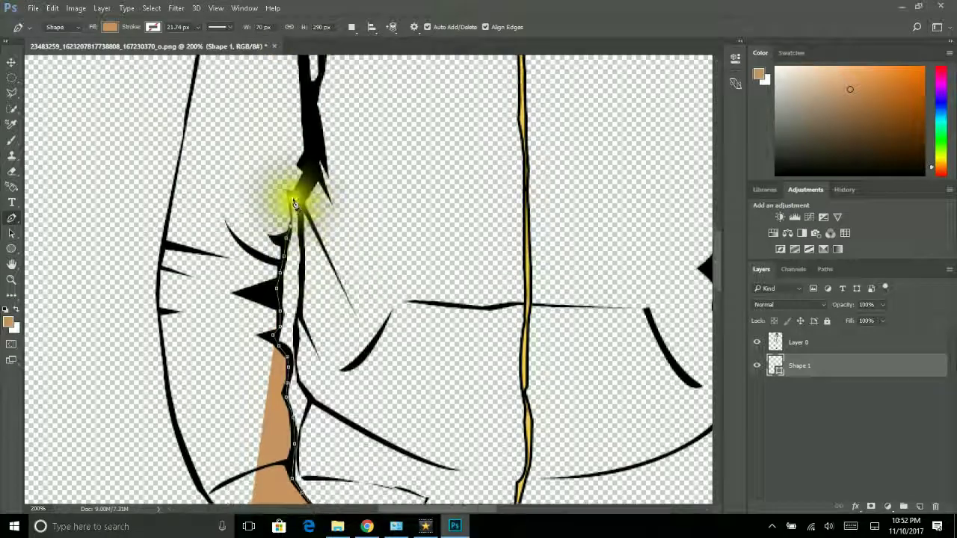
left_click(302, 199)
left_click(302, 268)
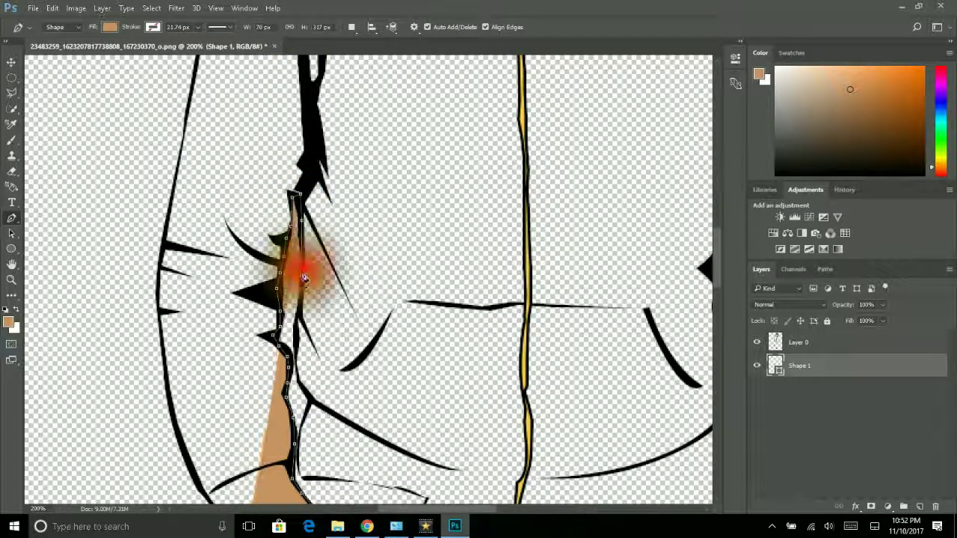
left_click(301, 312)
left_click(298, 363)
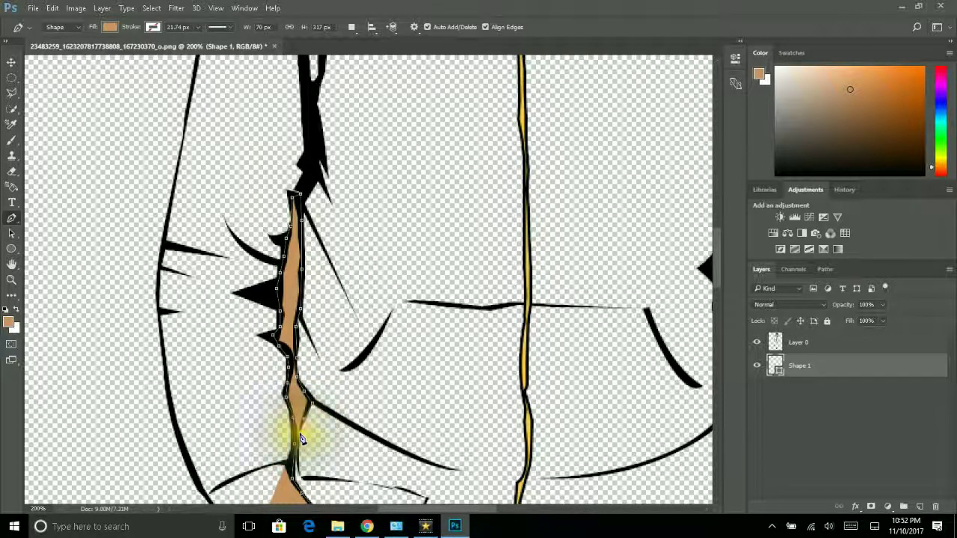
left_click(299, 468)
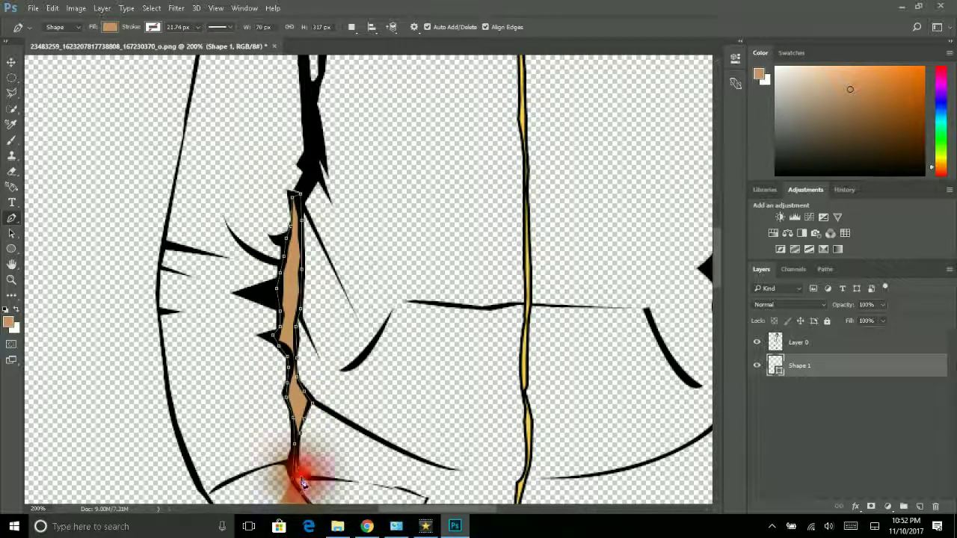
scroll(317, 468, "down", 3)
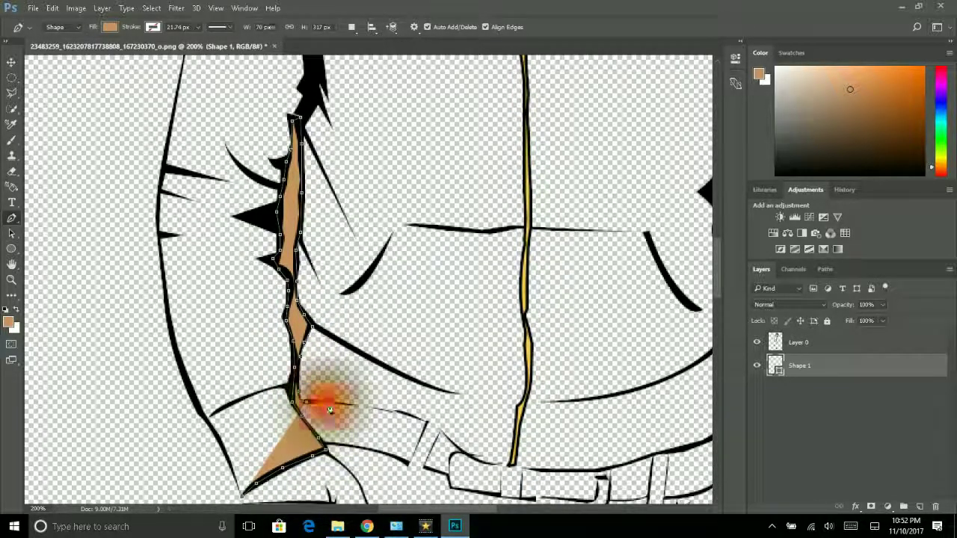
- Curve the outline along the hoodie hem and belt, then up the right side past the right hand
left_click_drag(329, 409, 370, 413)
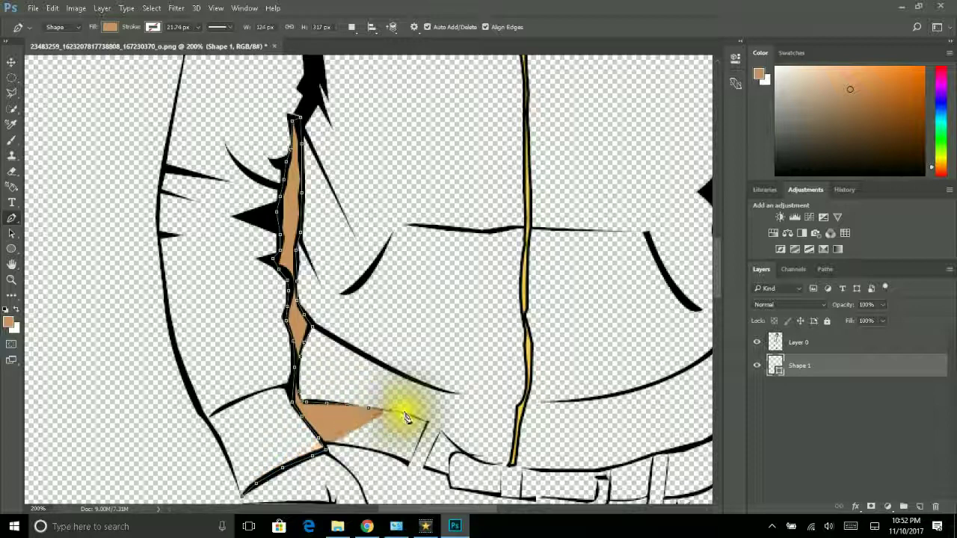
mouse_move(429, 428)
left_mouse_down()
mouse_move(469, 459)
mouse_move(532, 475)
mouse_move(603, 475)
mouse_move(523, 502)
left_mouse_up()
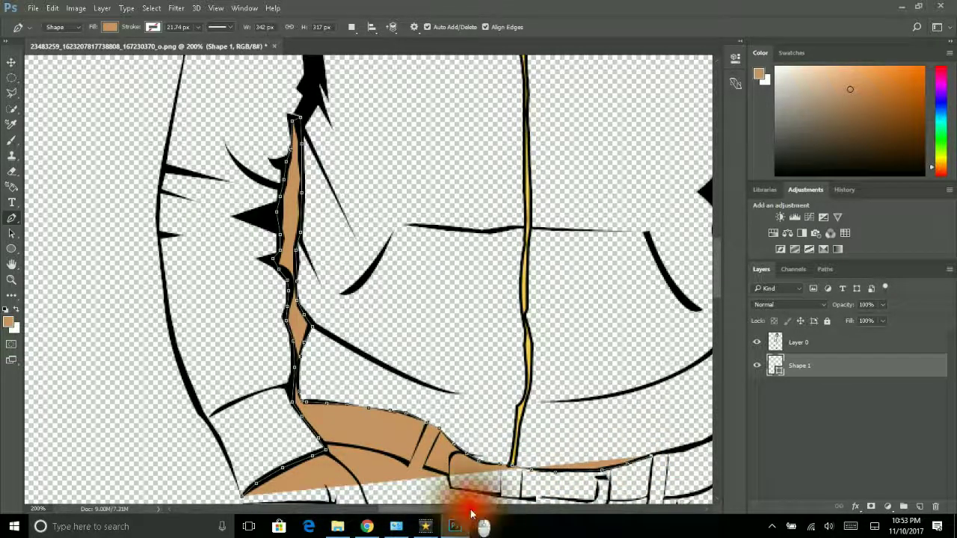
scroll(466, 509, "right", 5)
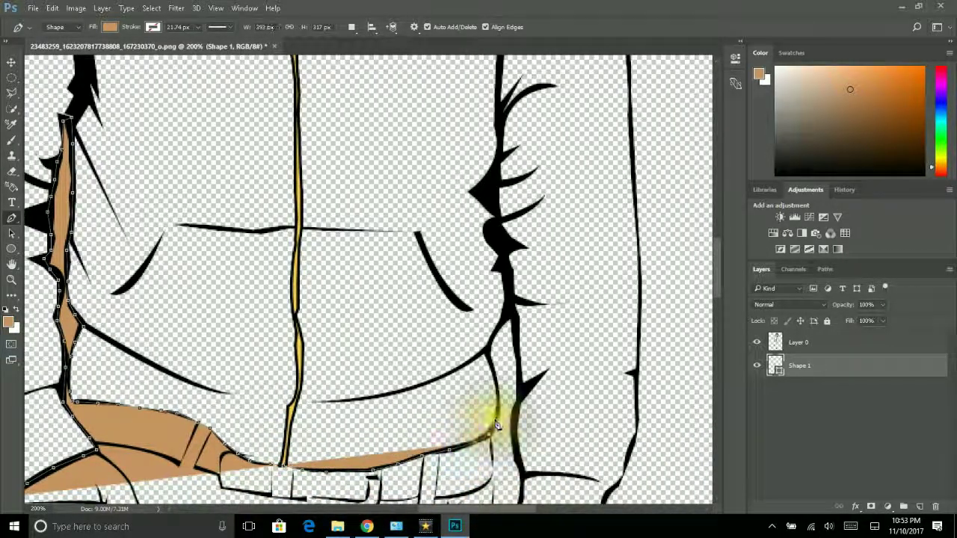
left_click_drag(495, 424, 502, 404)
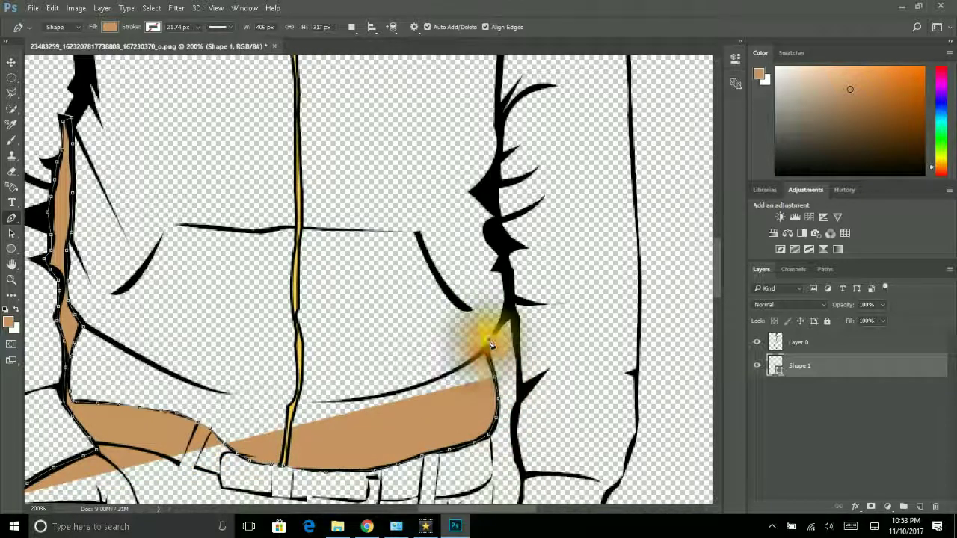
left_click_drag(512, 306, 521, 413)
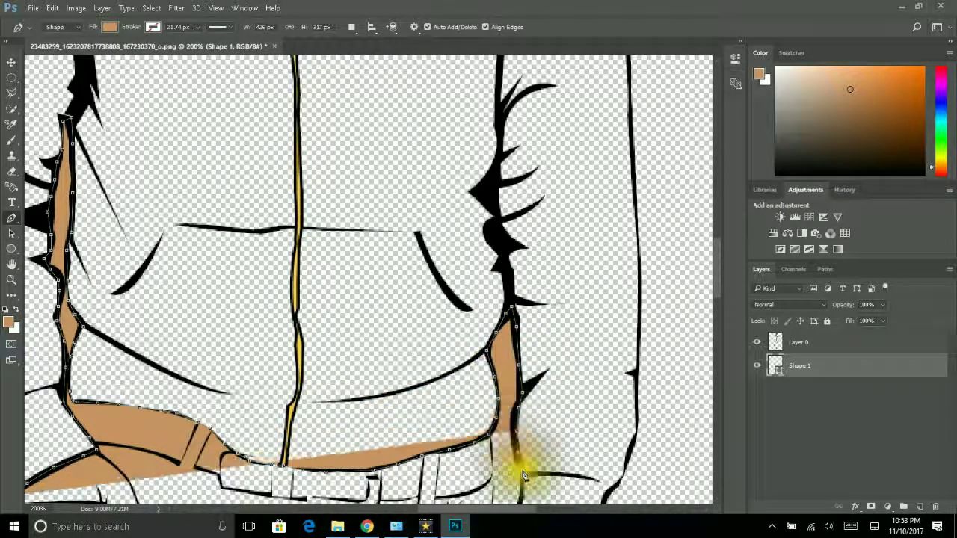
scroll(521, 419, "down", 3)
left_click_drag(523, 422, 513, 383)
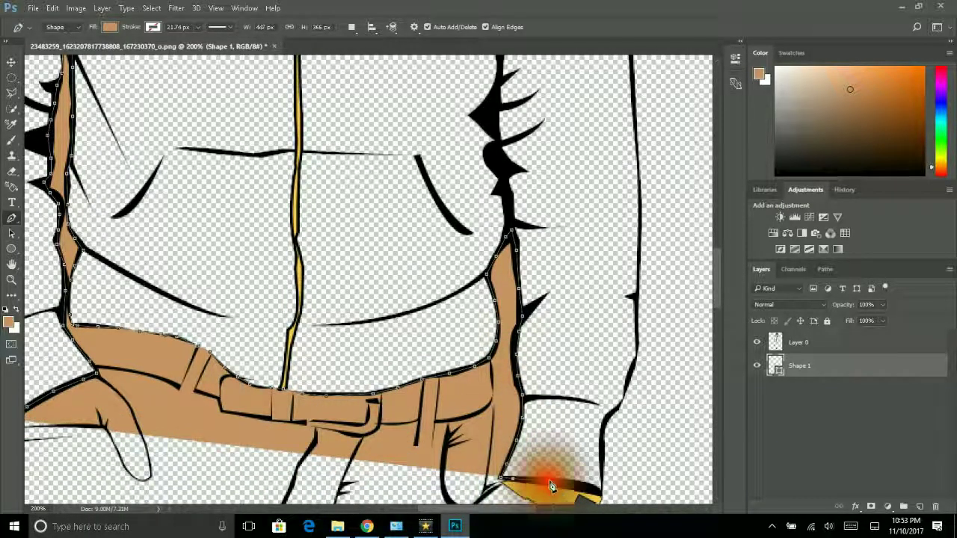
- Place anchors all the way up the hoodie's right outline
left_click(598, 438)
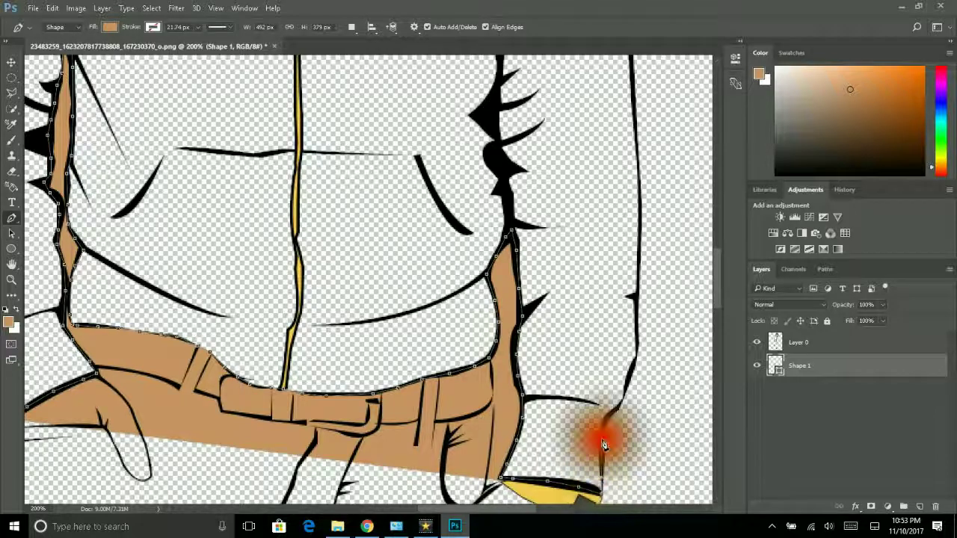
left_click(620, 396)
left_click(633, 376)
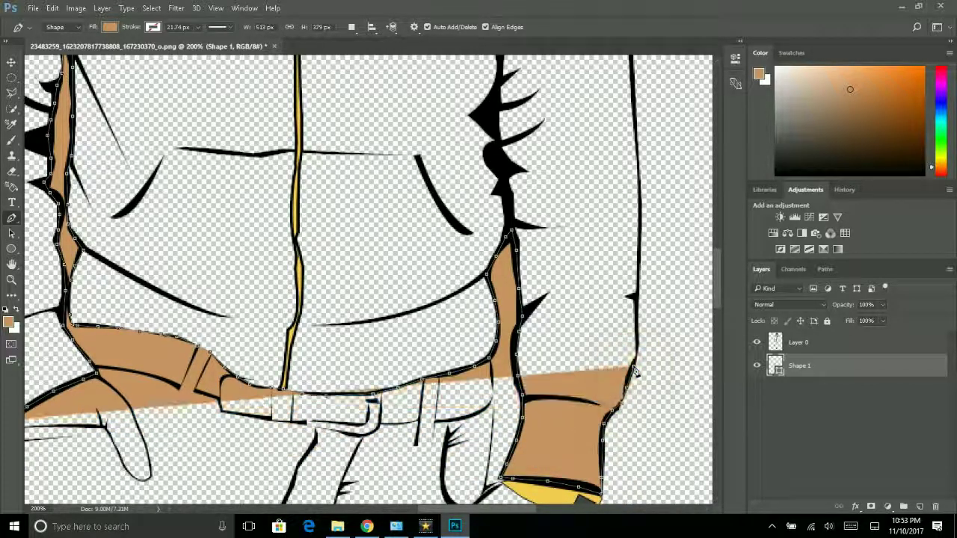
scroll(640, 377, "up", 2)
left_click(636, 335)
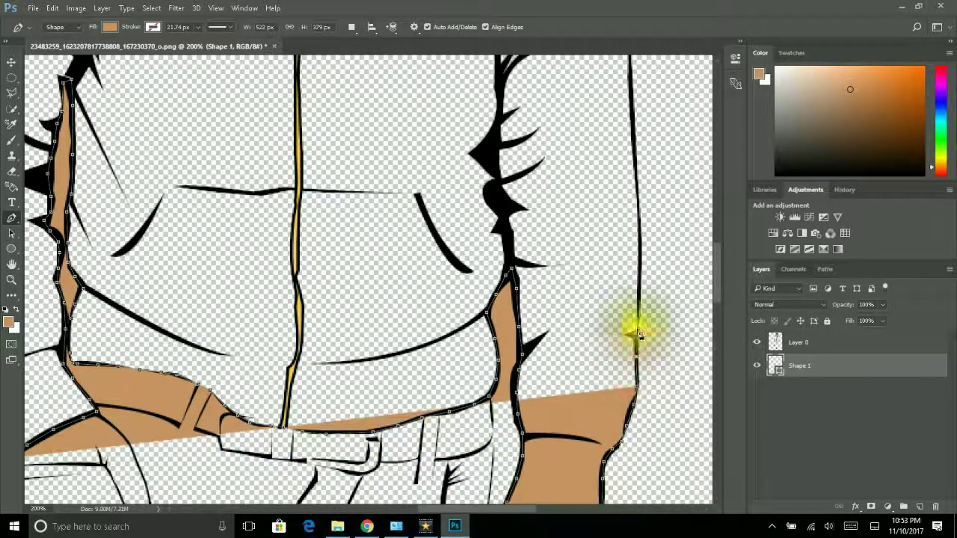
left_click(636, 296)
left_click(635, 257)
scroll(632, 376, "up", 3)
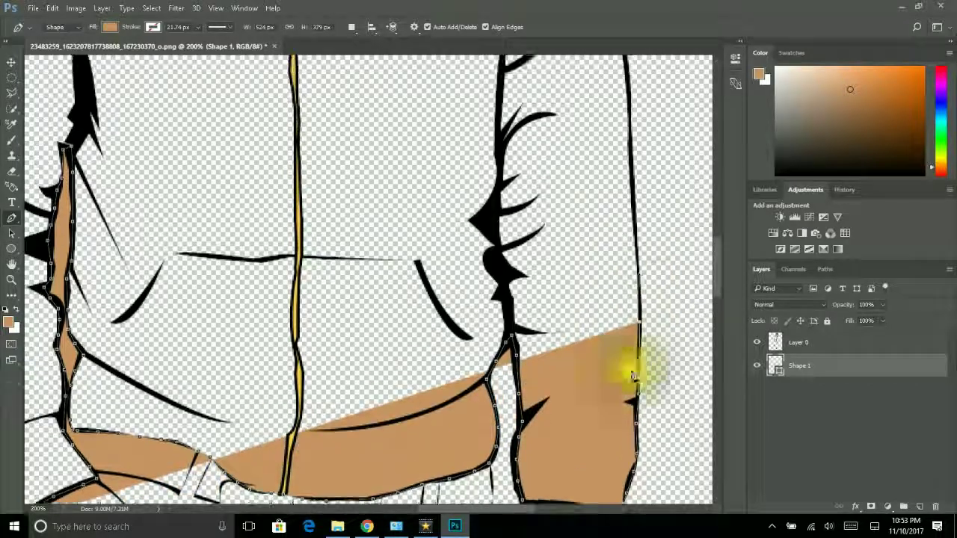
left_click(636, 283)
left_click(636, 224)
left_click(633, 186)
scroll(632, 186, "up", 7)
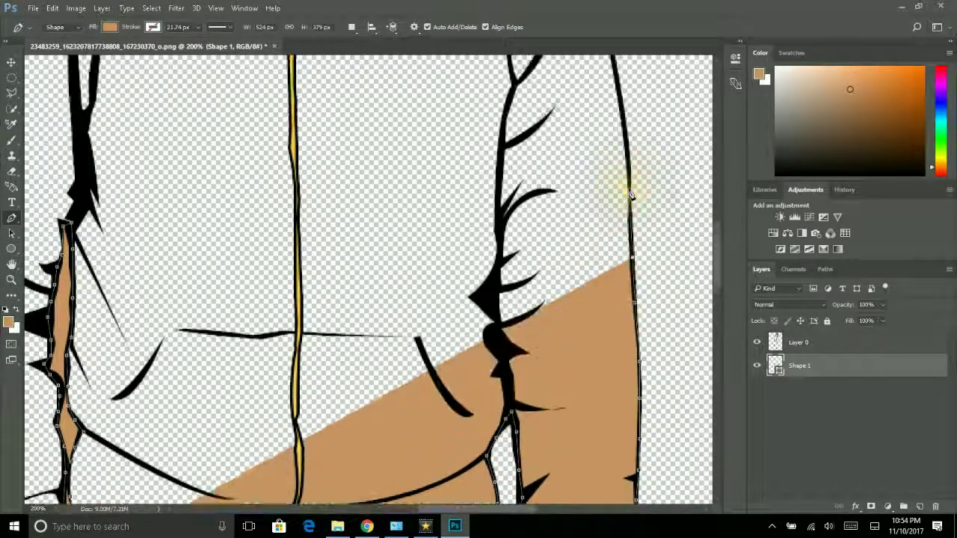
left_click(624, 188)
scroll(633, 174, "up", 4)
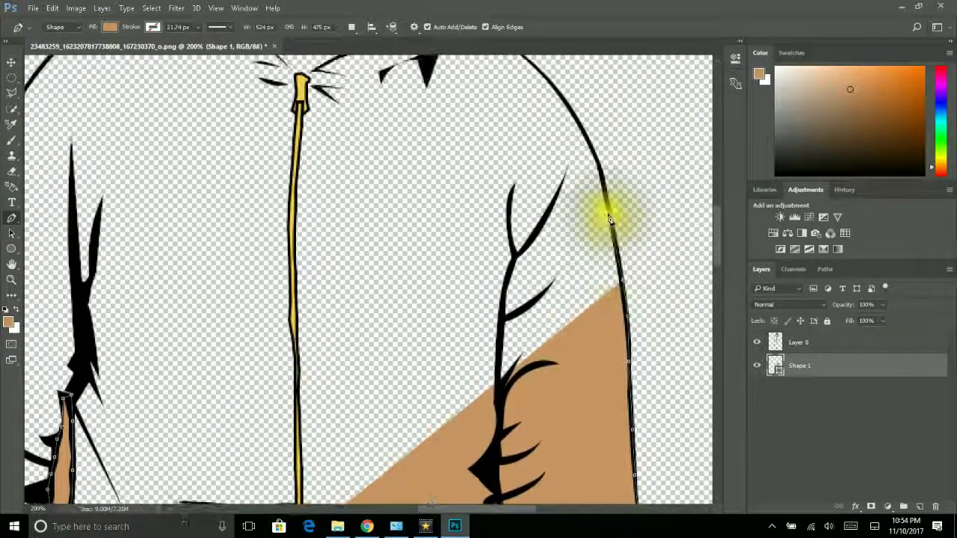
- Trace the right sleeve edge upward and curve the outline around the shoulder
left_click(610, 219)
left_click(598, 172)
left_click(566, 105)
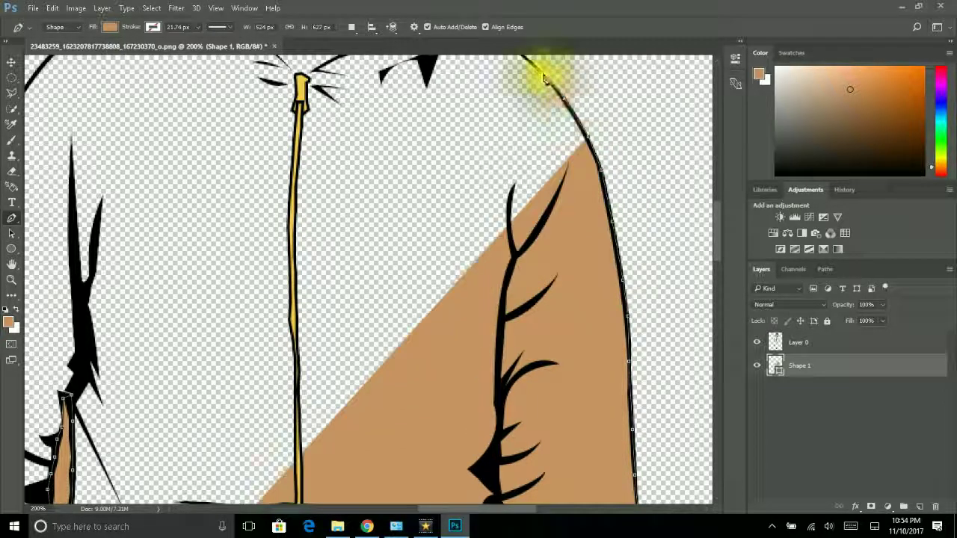
left_click(543, 81)
scroll(471, 166, "up", 5)
mouse_move(481, 147)
left_mouse_down()
mouse_move(455, 155)
mouse_move(496, 116)
mouse_move(492, 94)
left_mouse_up()
scroll(470, 95, "up", 3)
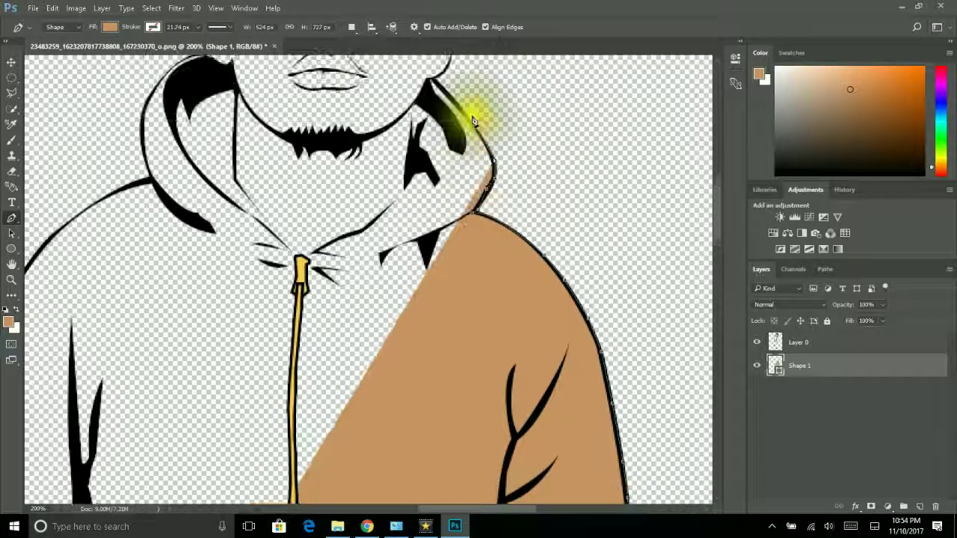
- Carry the outline along the hood edge, under the collar past the zipper, and up the left hood
left_click(432, 86)
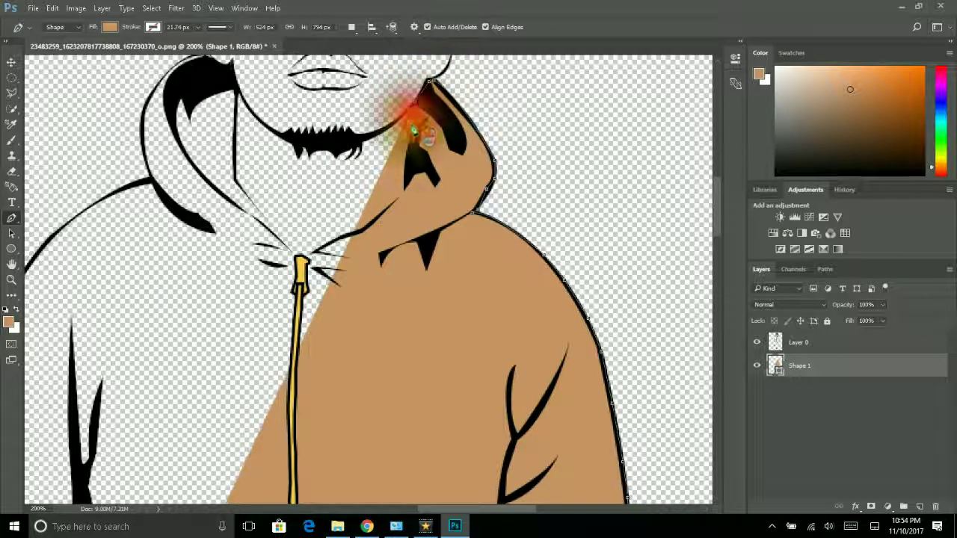
left_click(412, 112)
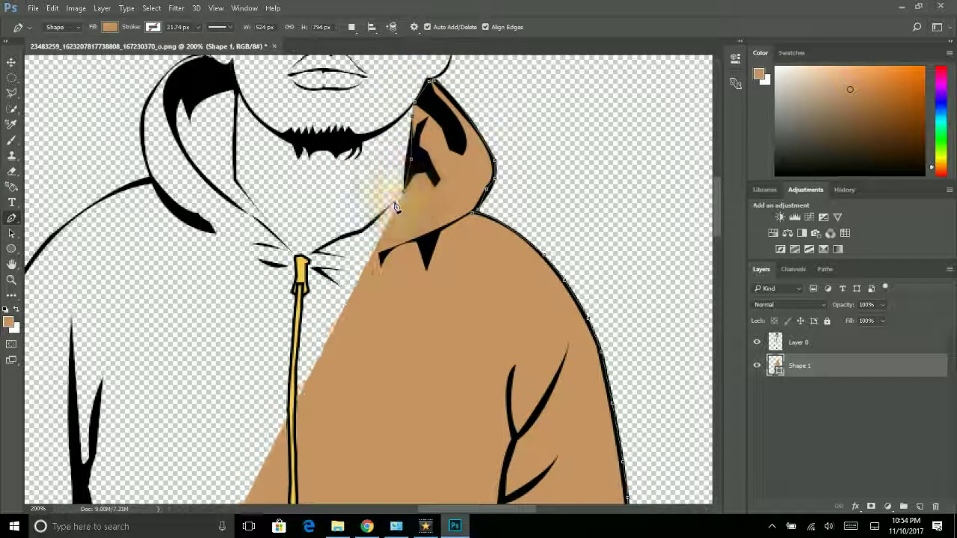
left_click(361, 237)
left_click(319, 257)
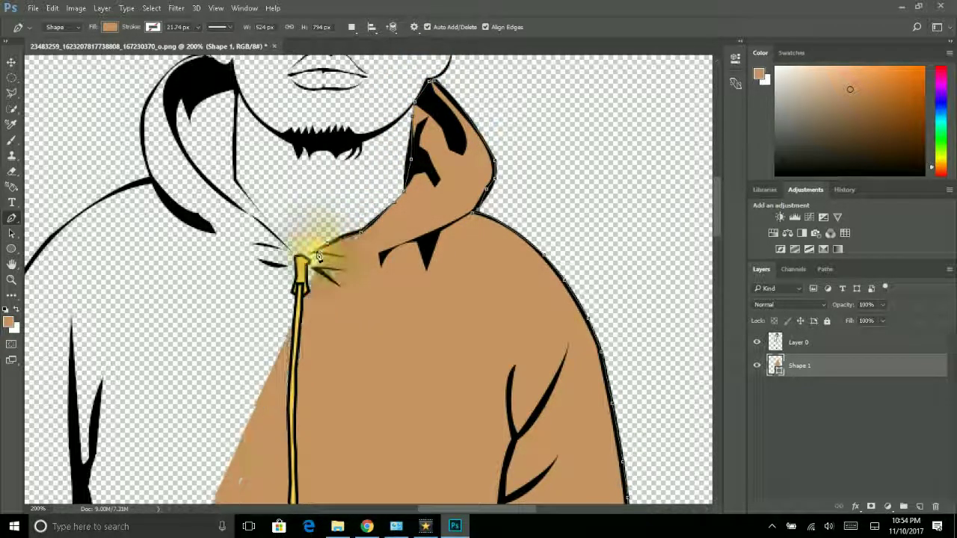
left_click(281, 241)
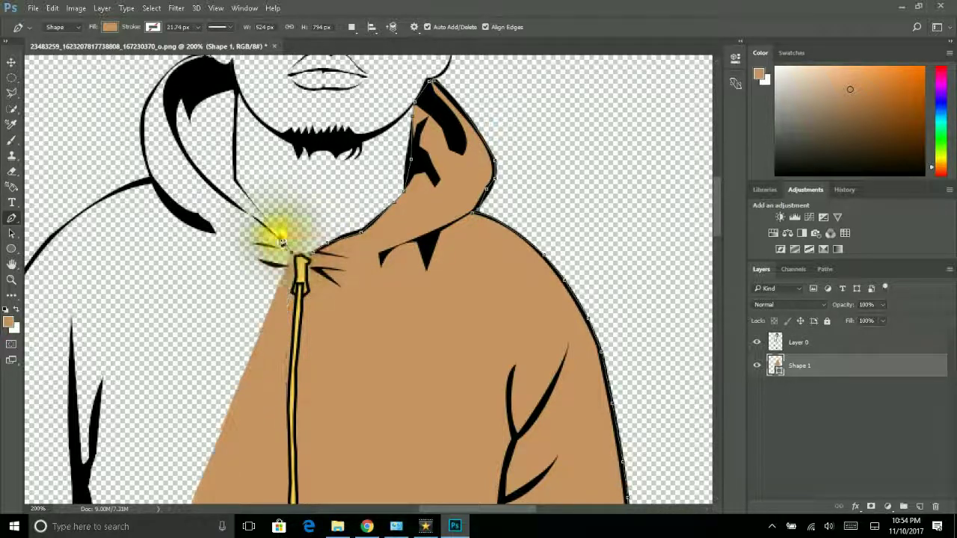
left_click(259, 215)
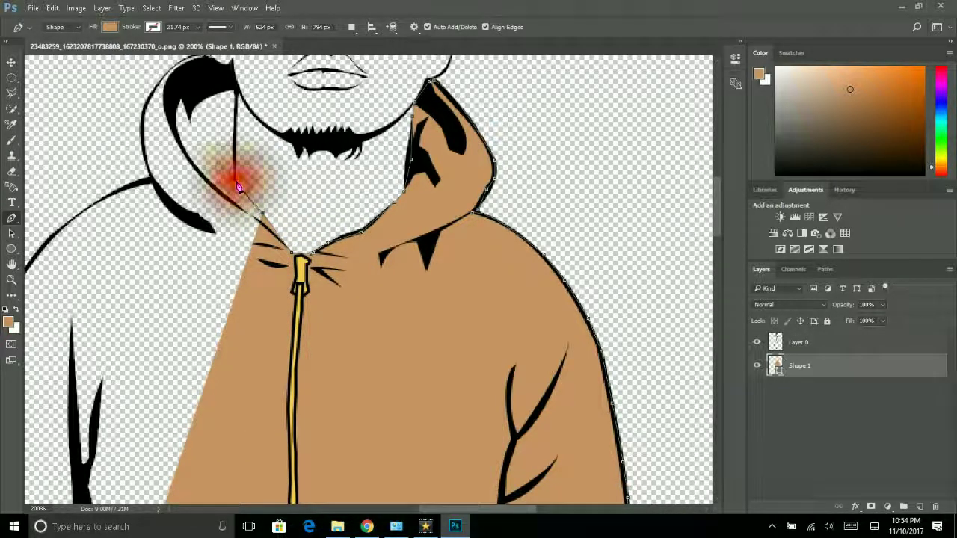
left_click(237, 187)
- Trace the hood's left edge down toward the sleeve with curved anchors
scroll(216, 82, "up", 3)
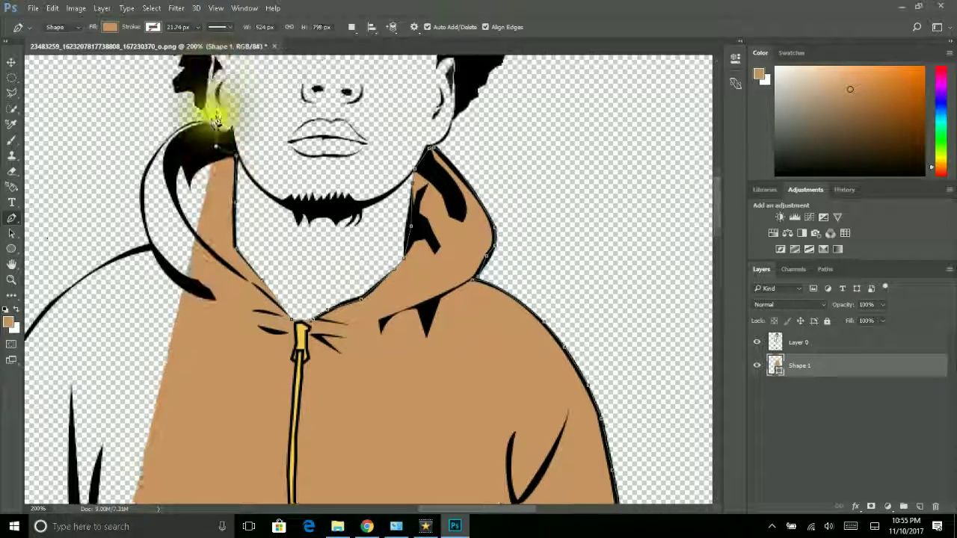
mouse_move(197, 128)
left_mouse_down()
mouse_move(155, 165)
mouse_move(141, 221)
left_mouse_up()
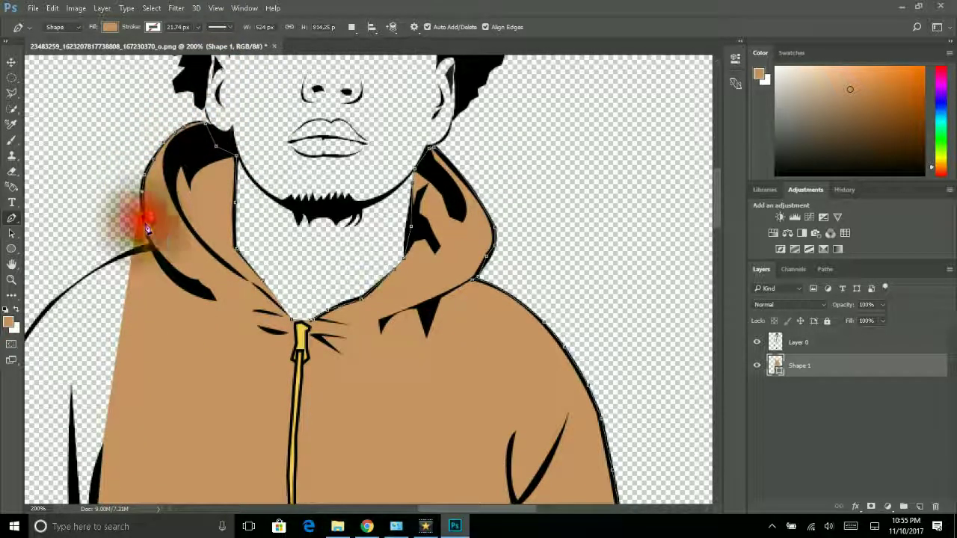
left_click(124, 258)
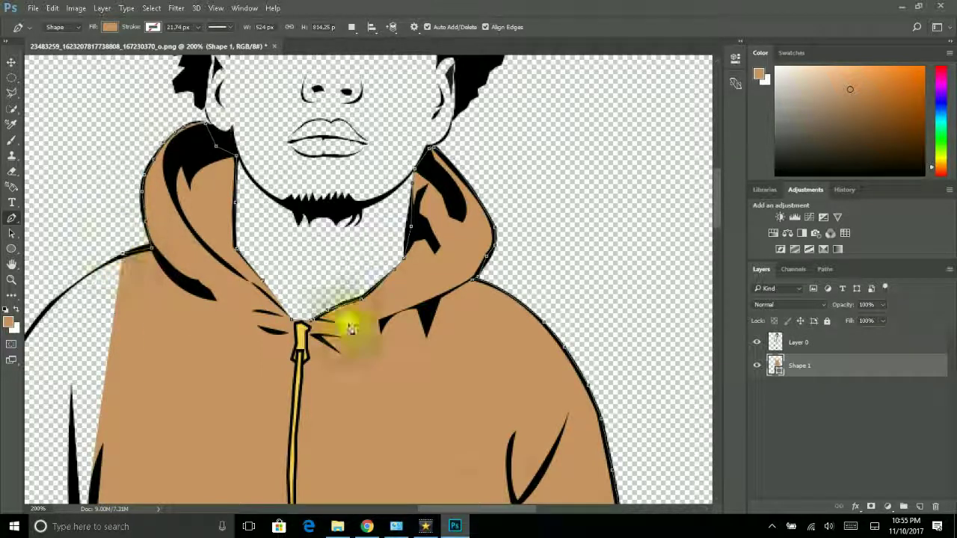
left_click_drag(511, 510, 473, 510)
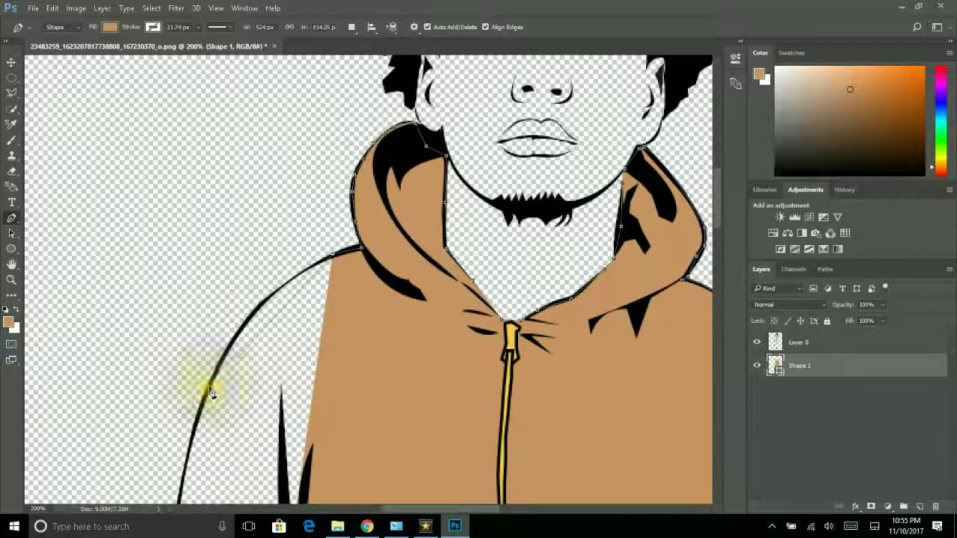
left_click_drag(211, 394, 192, 454)
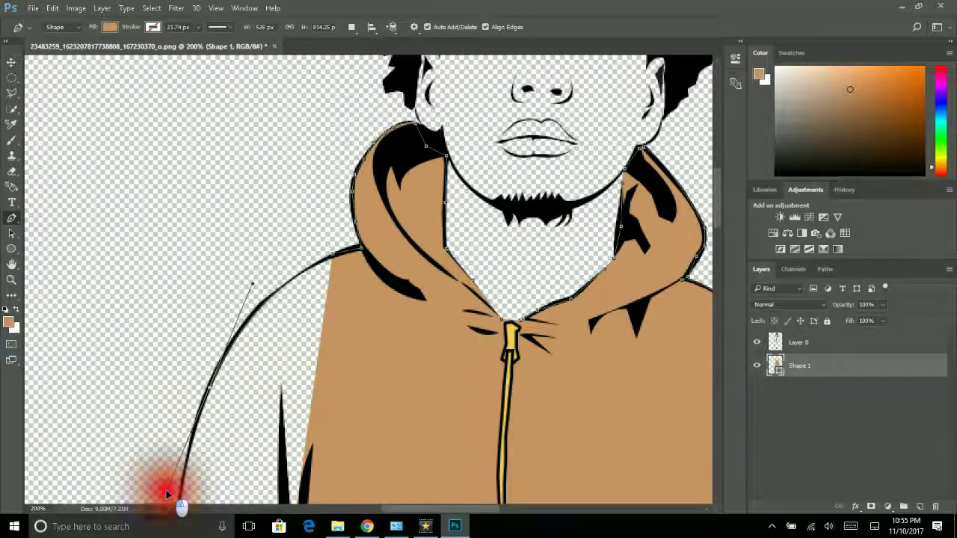
left_click_drag(167, 493, 167, 493)
scroll(188, 427, "down", 3)
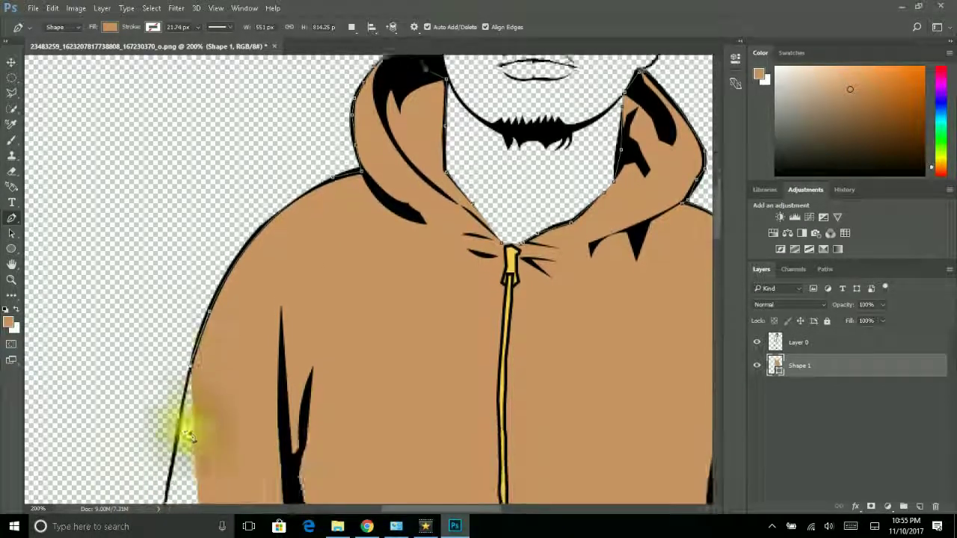
mouse_move(178, 406)
left_mouse_down()
mouse_move(166, 441)
mouse_move(154, 442)
left_mouse_up()
scroll(177, 432, "down", 2)
scroll(156, 398, "down", 3)
scroll(154, 396, "down", 3)
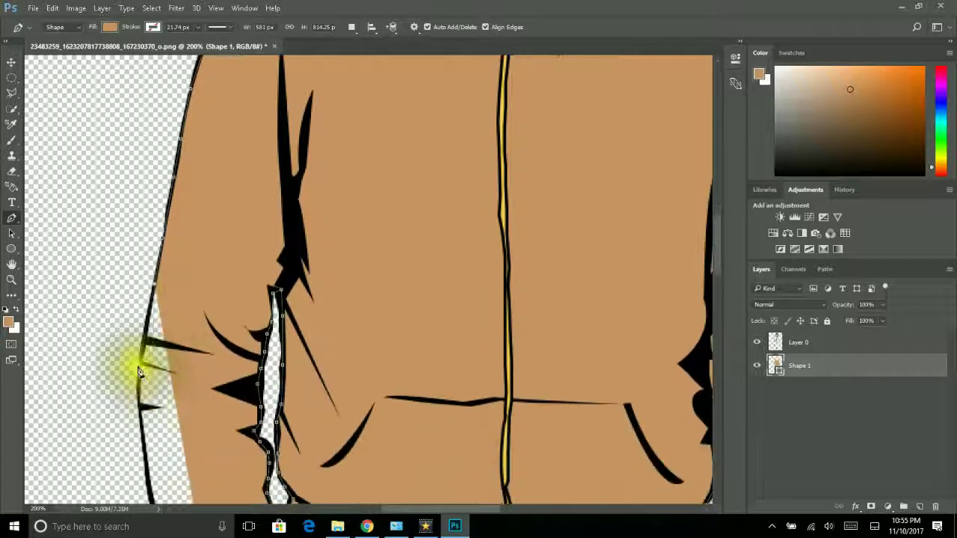
- Add a curved anchor down the sleeve to the cuff and set the shape's fill to white
left_click_drag(139, 367, 139, 395)
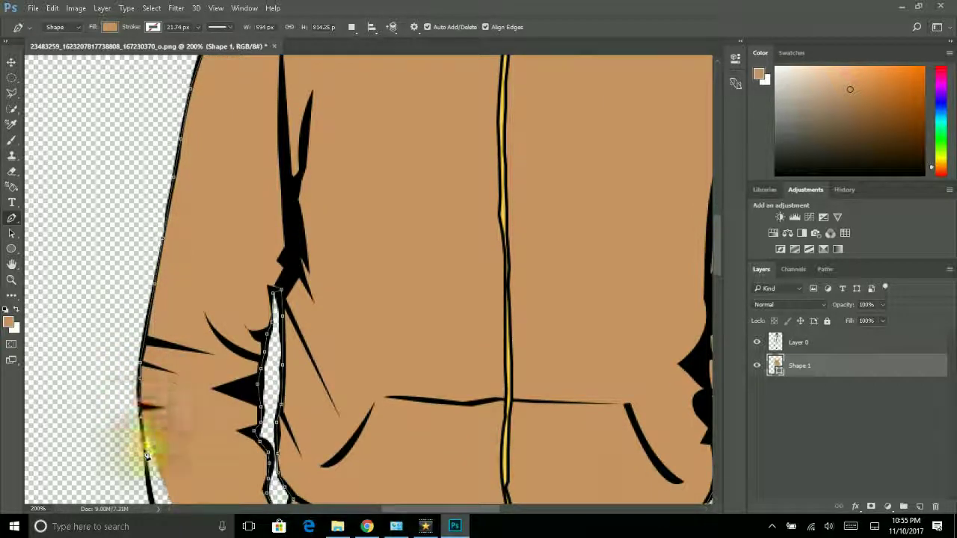
scroll(140, 438, "down", 1)
scroll(155, 406, "down", 4)
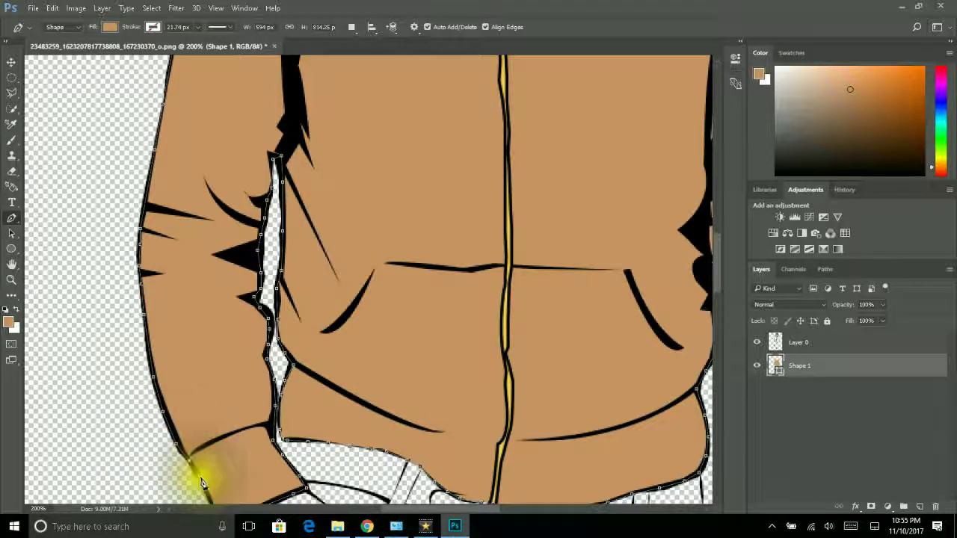
scroll(198, 464, "down", 3)
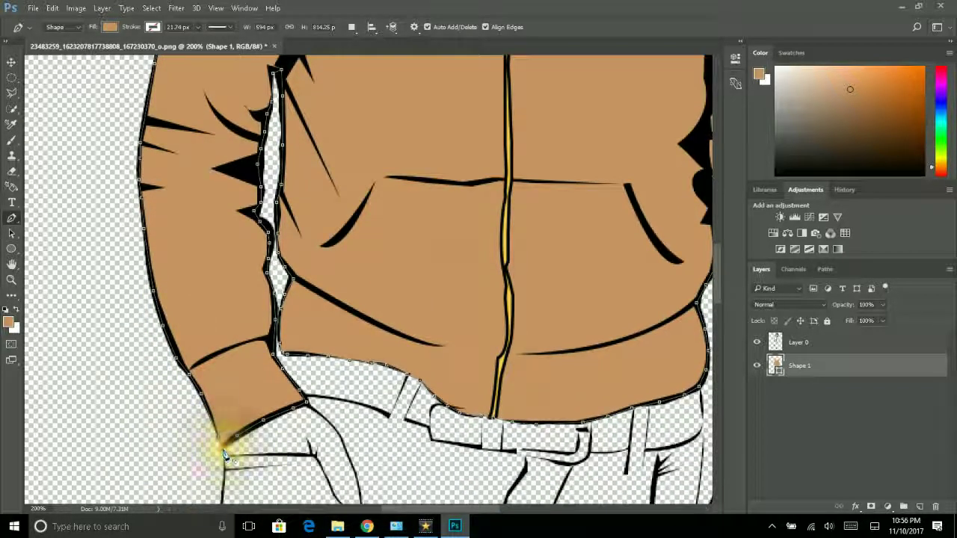
scroll(491, 395, "up", 3)
left_click(110, 27)
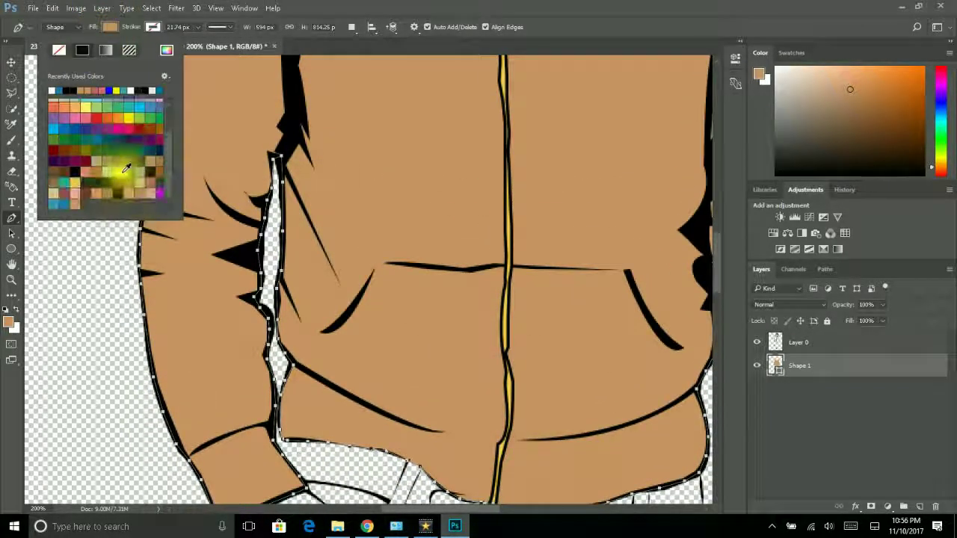
left_click(153, 91)
- Try grey, navy and teal as the hoodie shape's fill colour
left_click(310, 124)
scroll(585, 296, "down", 5)
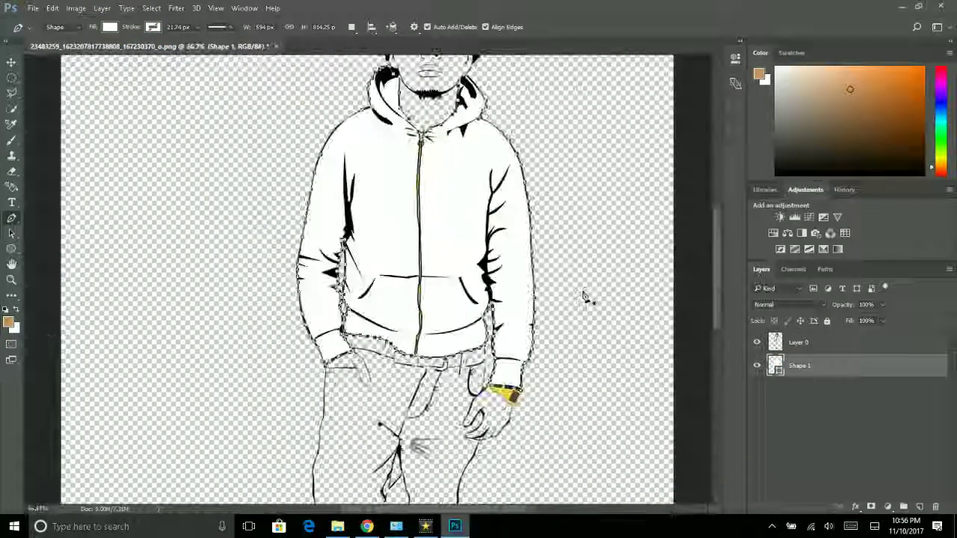
scroll(585, 297, "down", 2)
scroll(585, 297, "down", 1)
scroll(585, 297, "up", 2)
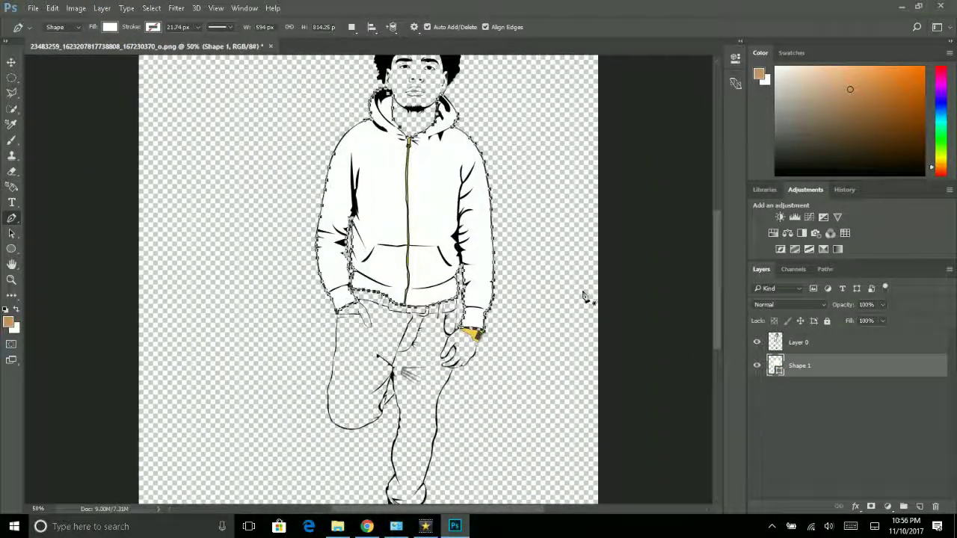
left_click(115, 28)
left_click(107, 172)
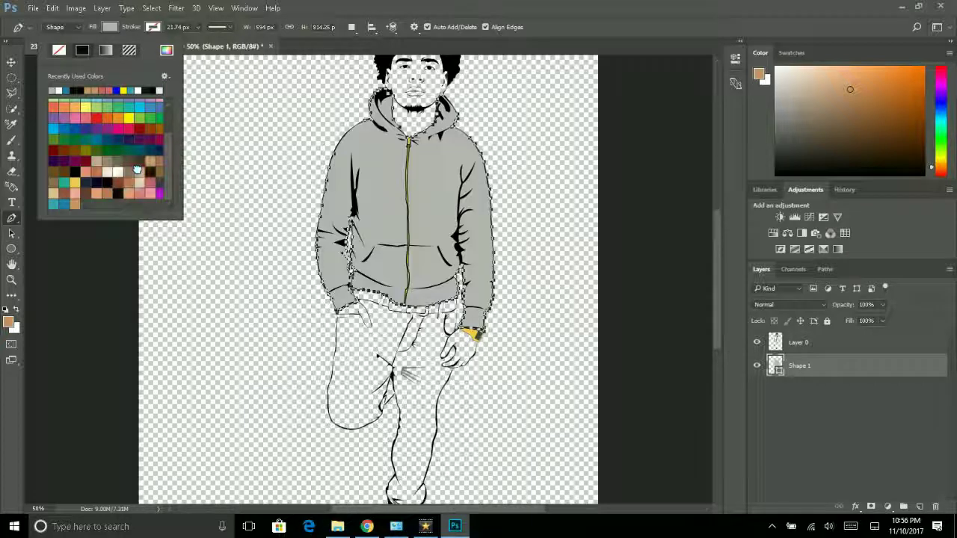
left_click(77, 196)
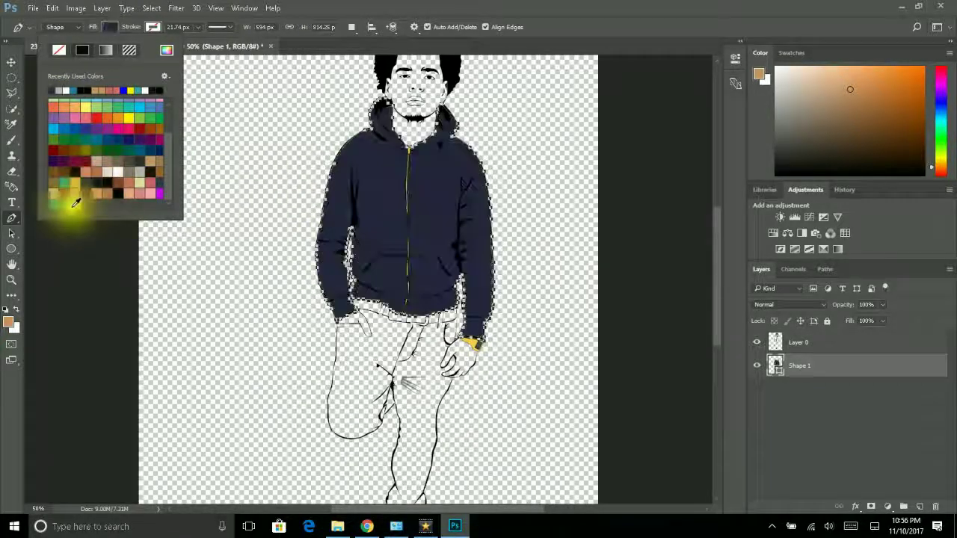
scroll(224, 238, "down", 3)
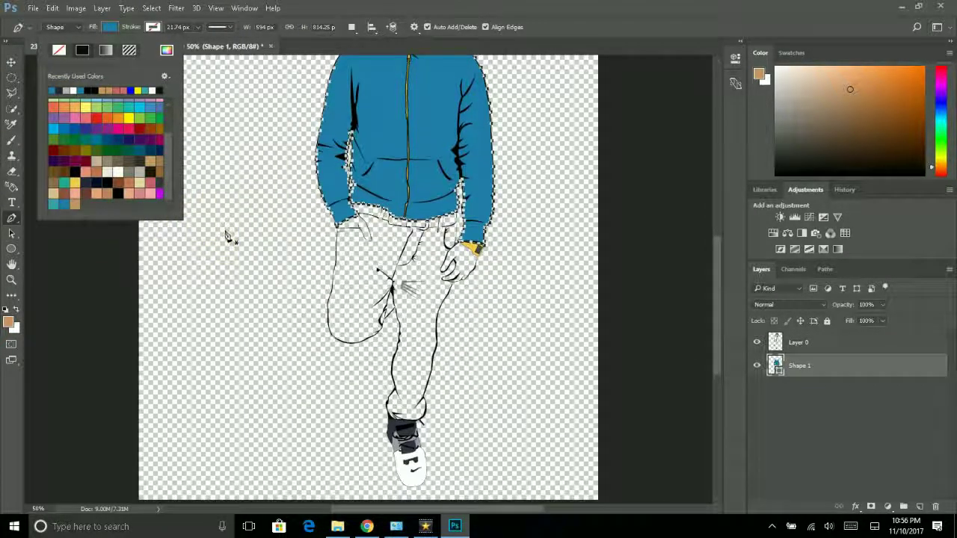
scroll(124, 161, "up", 3)
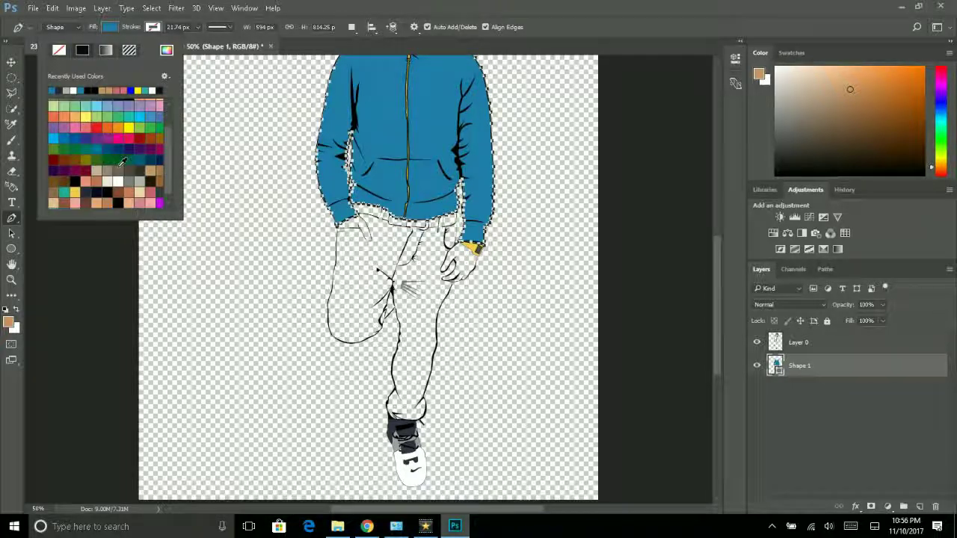
scroll(307, 230, "up", 2)
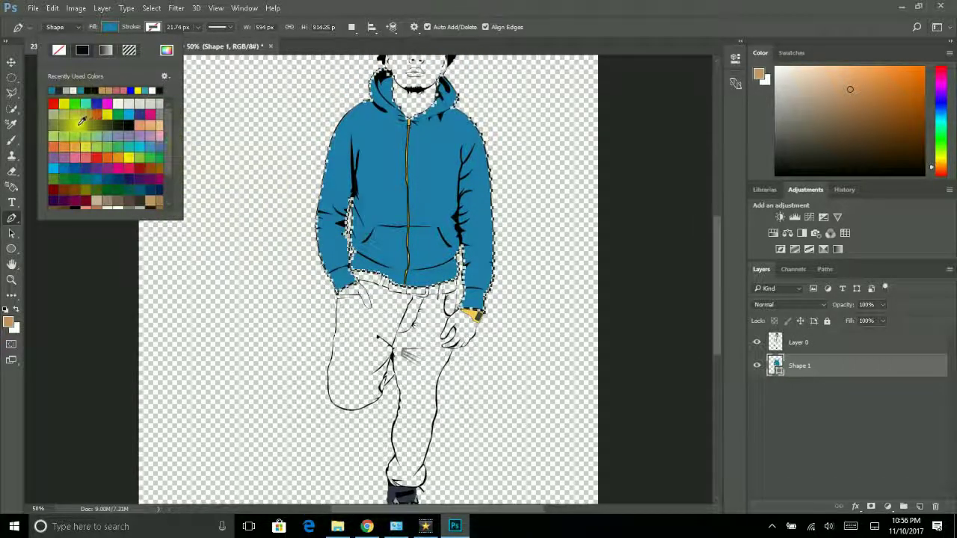
- Try darker grey, yellow and dark red hoodie fills before settling on white
left_click(56, 111)
scroll(180, 166, "down", 1)
left_click(80, 114)
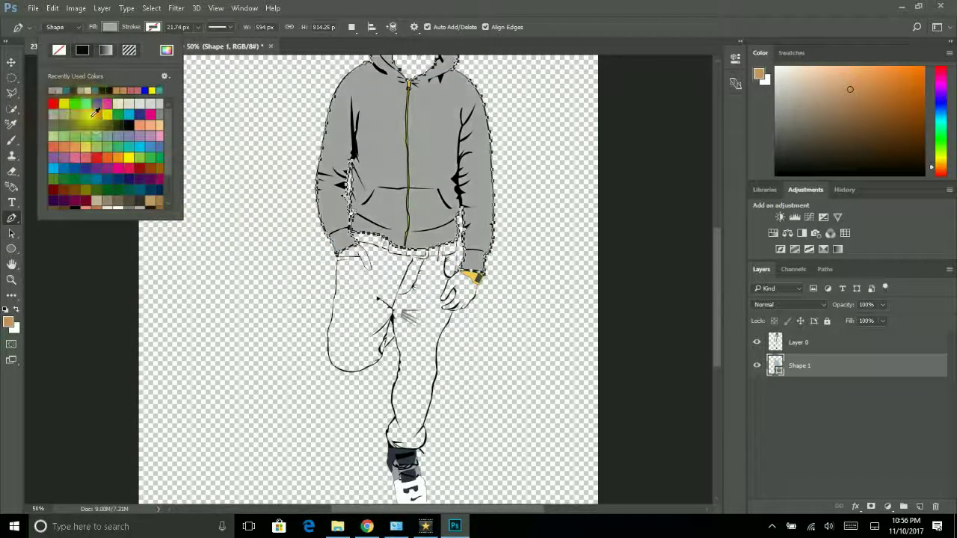
left_click(160, 90)
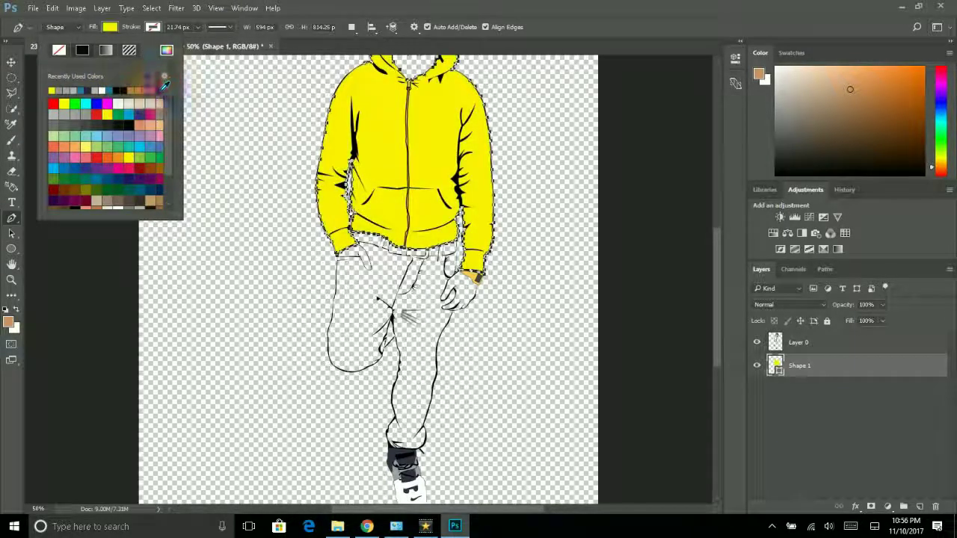
scroll(290, 219, "up", 4)
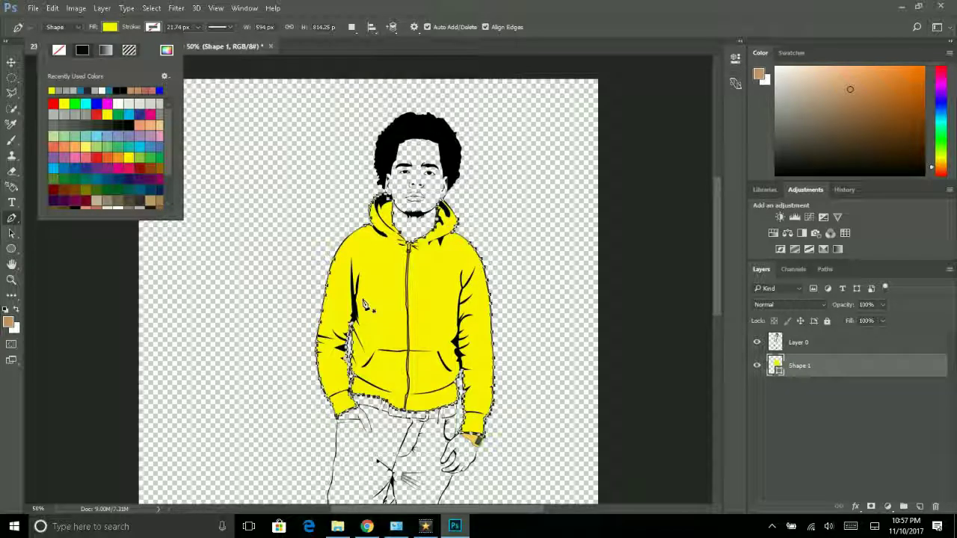
scroll(147, 162, "down", 2)
left_click_drag(182, 220, 192, 231)
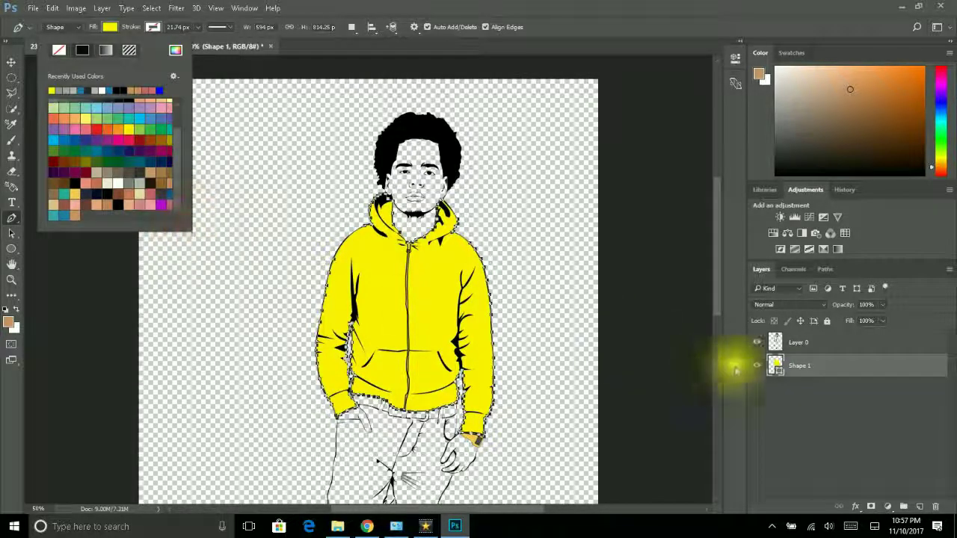
left_click(145, 136)
scroll(372, 247, "down", 5)
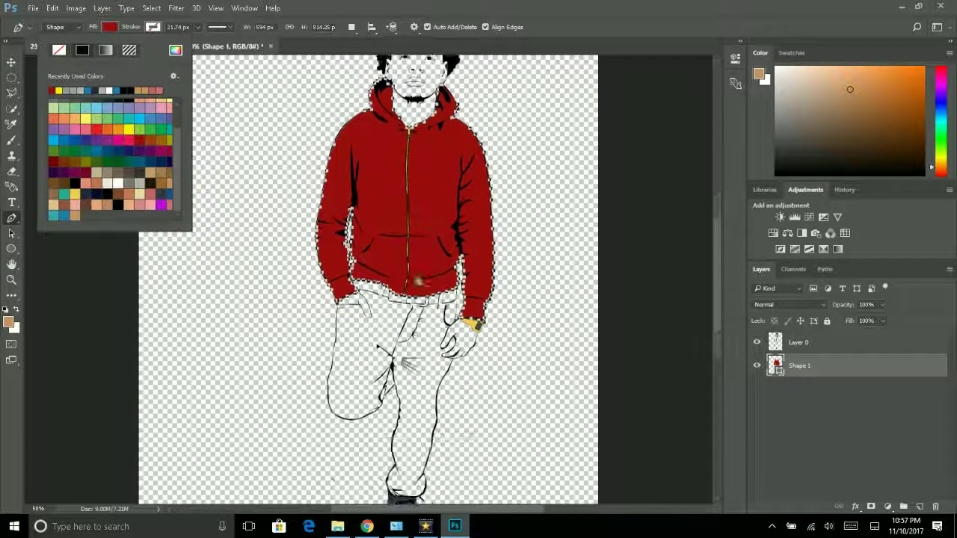
left_click(124, 181)
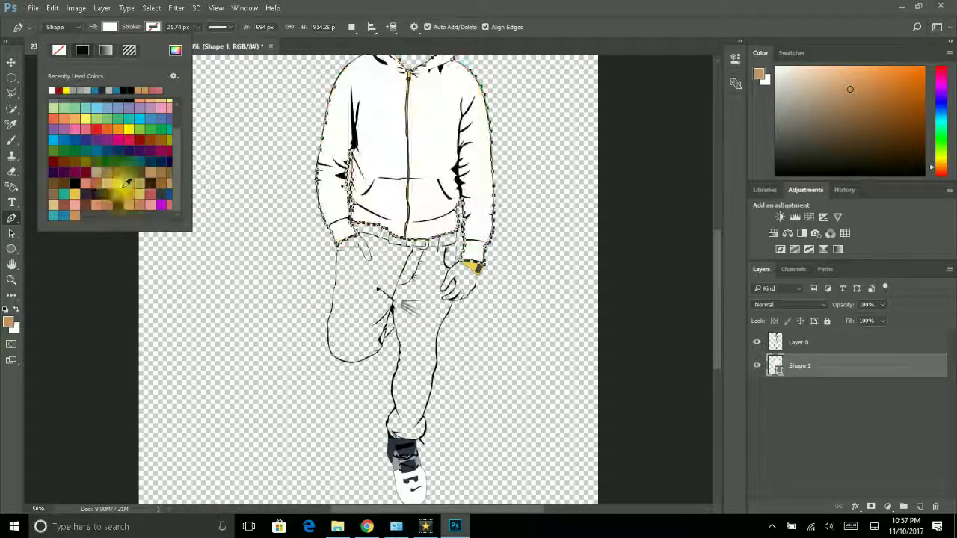
scroll(573, 331, "up", 4)
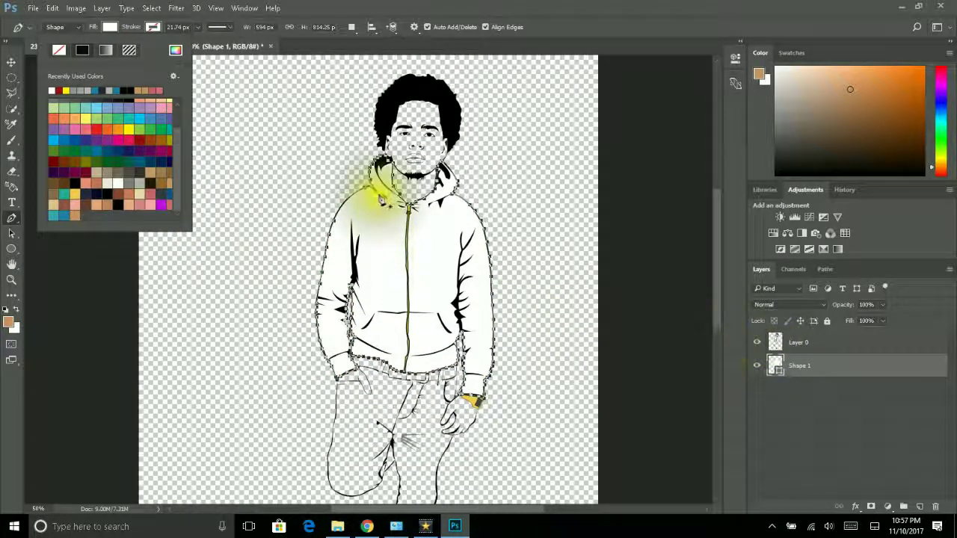
- Start a tan skin shape at the collar and move Shape 2 beneath Shape 1
left_click(375, 195)
left_click(409, 207)
left_click(432, 210)
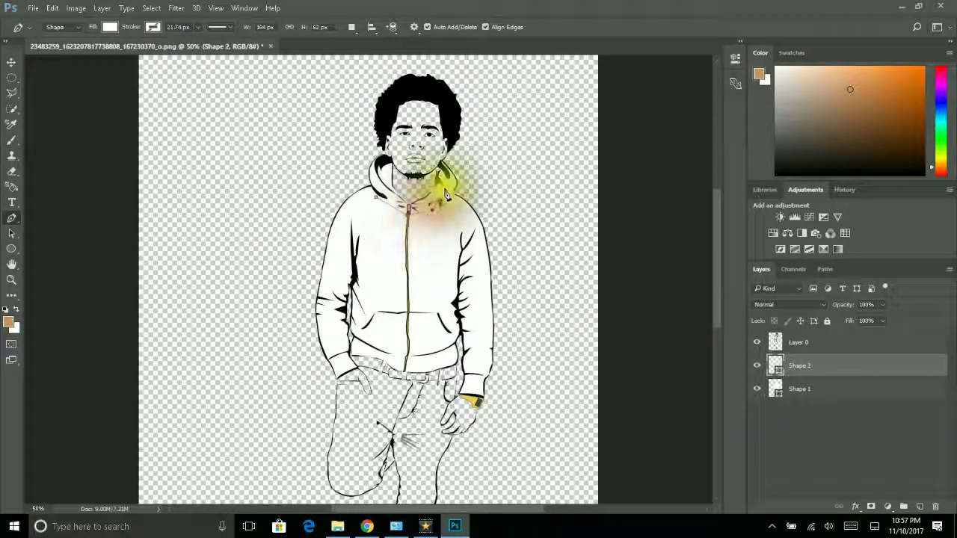
left_click(108, 28)
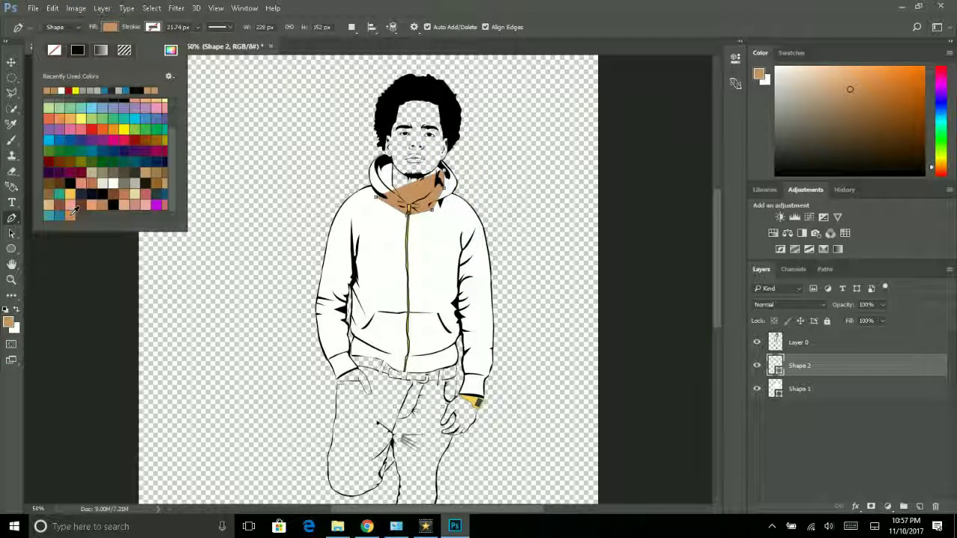
left_click_drag(799, 366, 799, 394)
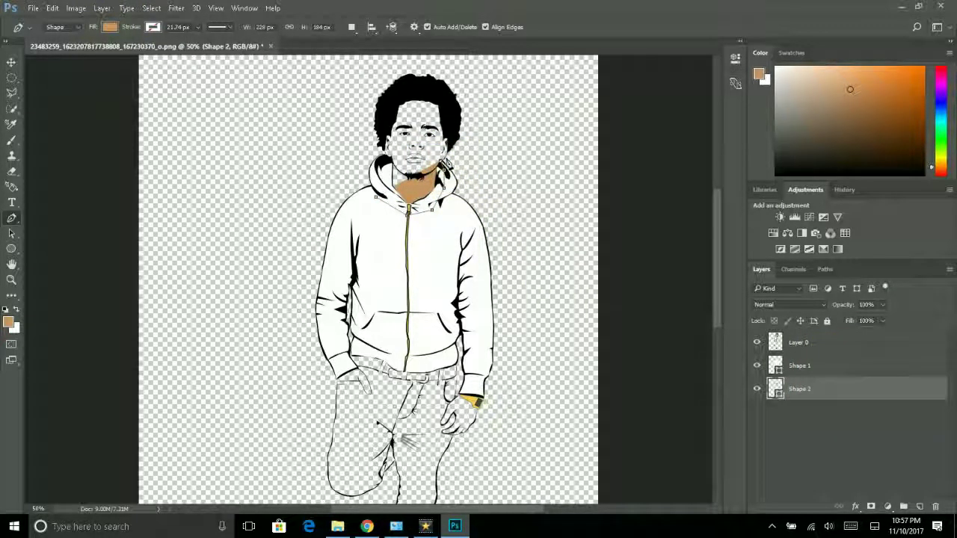
- Extend the skin shape over the top of the head and curve it down the left cheek
scroll(446, 166, "up", 2)
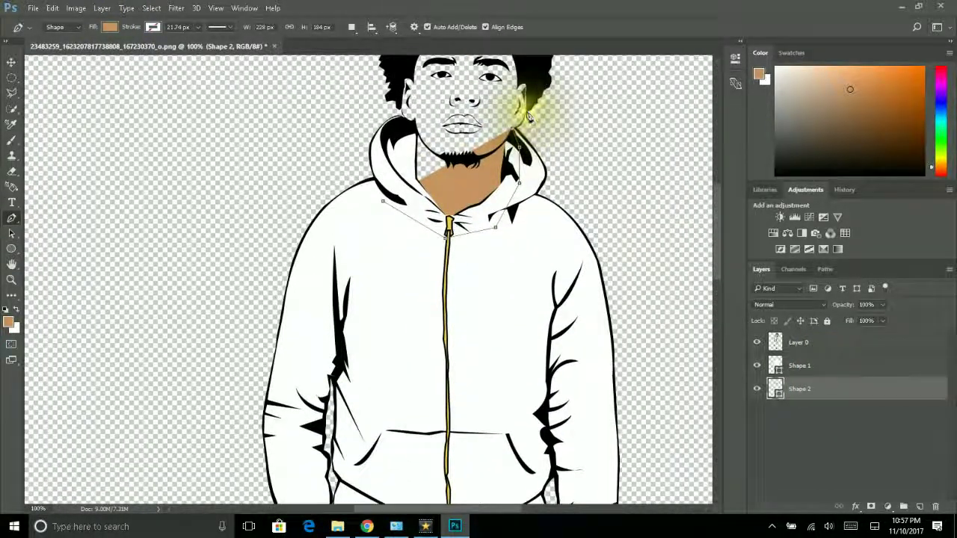
scroll(540, 77, "up", 2)
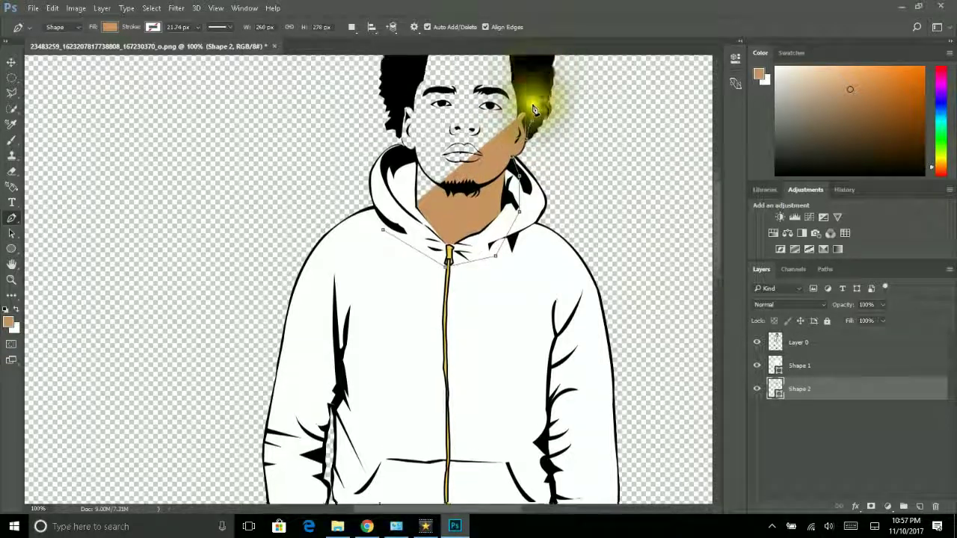
left_click(447, 67)
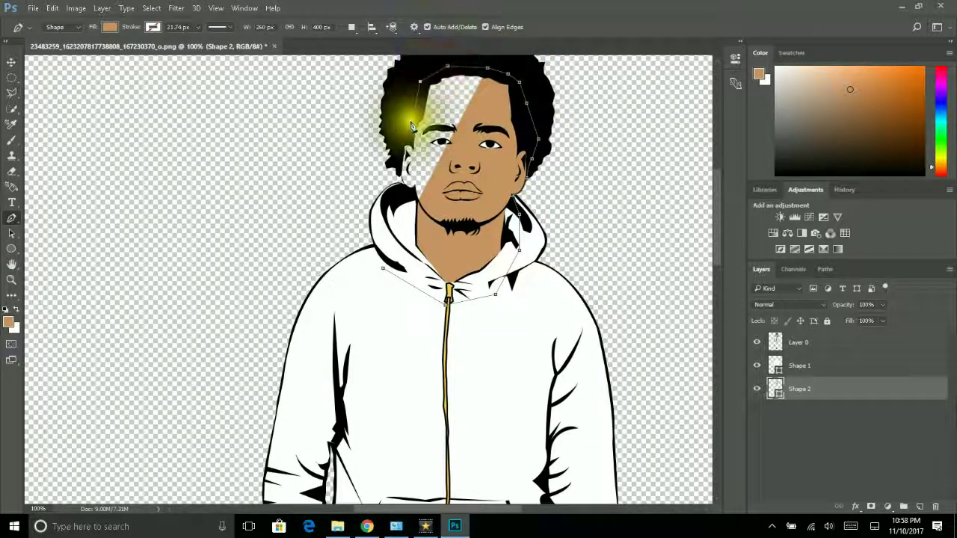
left_click(421, 80)
left_click(404, 181)
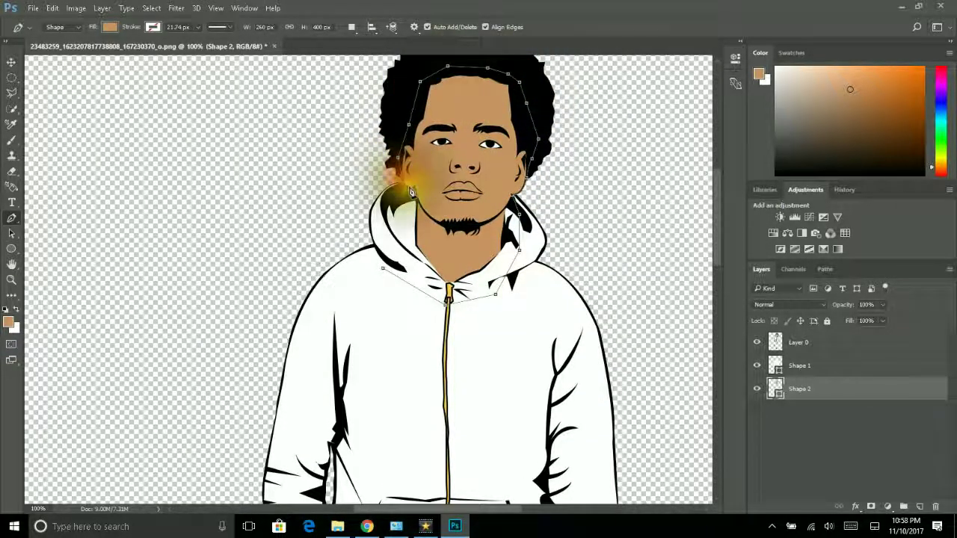
left_click_drag(410, 193, 390, 259)
- Scroll down and back up to check the tan face fill on the figure
scroll(387, 273, "down", 2)
scroll(378, 272, "down", 4)
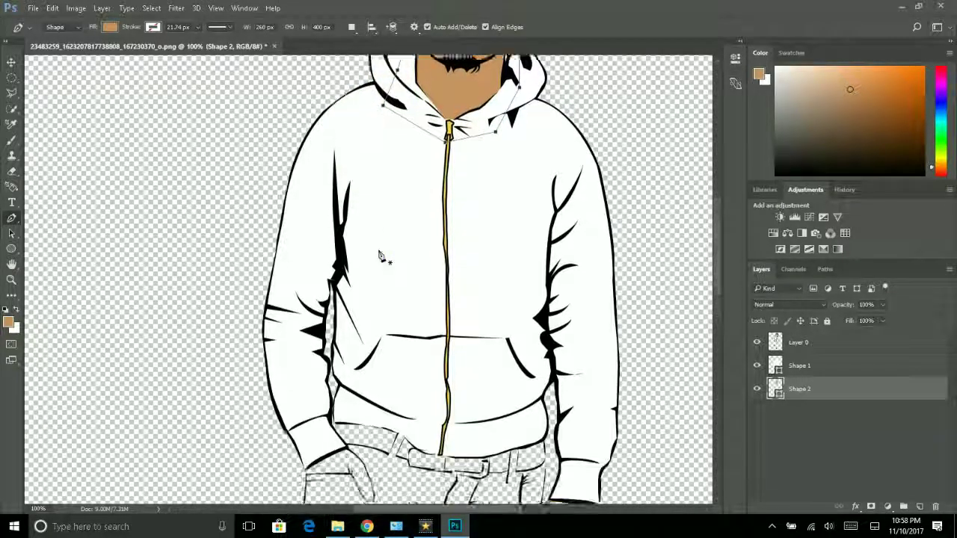
scroll(370, 272, "down", 3)
scroll(361, 271, "down", 1)
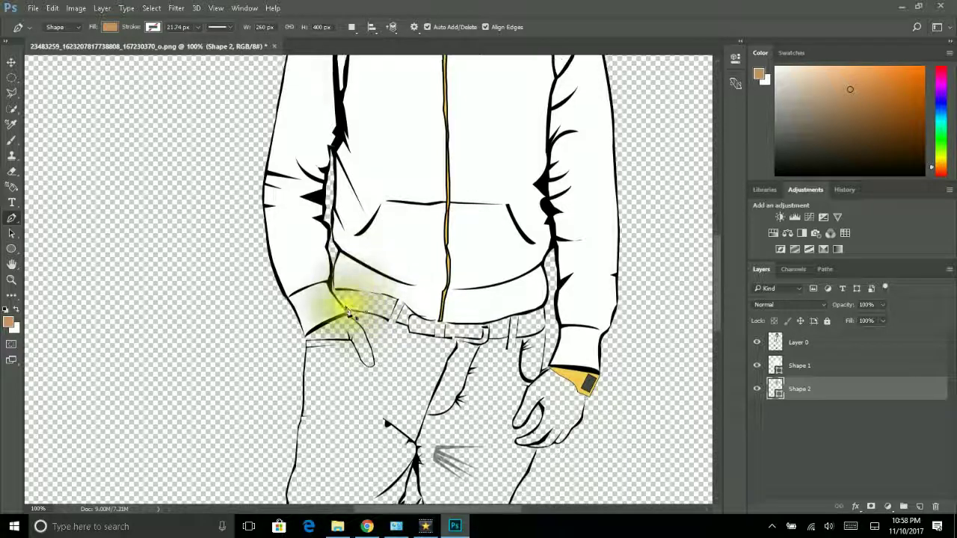
scroll(337, 299, "up", 2)
scroll(345, 310, "up", 2)
scroll(347, 314, "up", 3)
scroll(348, 314, "up", 1)
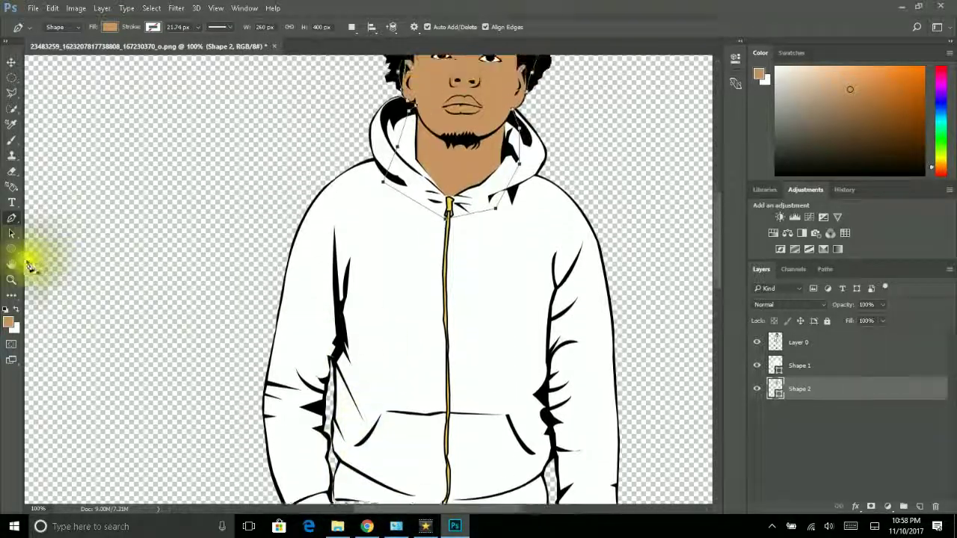
scroll(342, 374, "down", 3)
- Zoom in and begin the belt outline along the hip edge as Shape 3
left_click(336, 426)
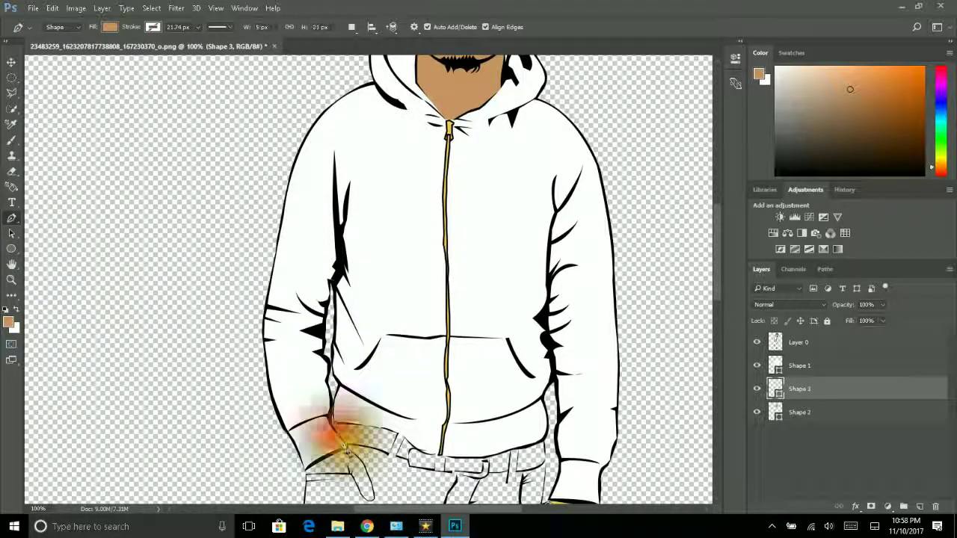
left_click(346, 450)
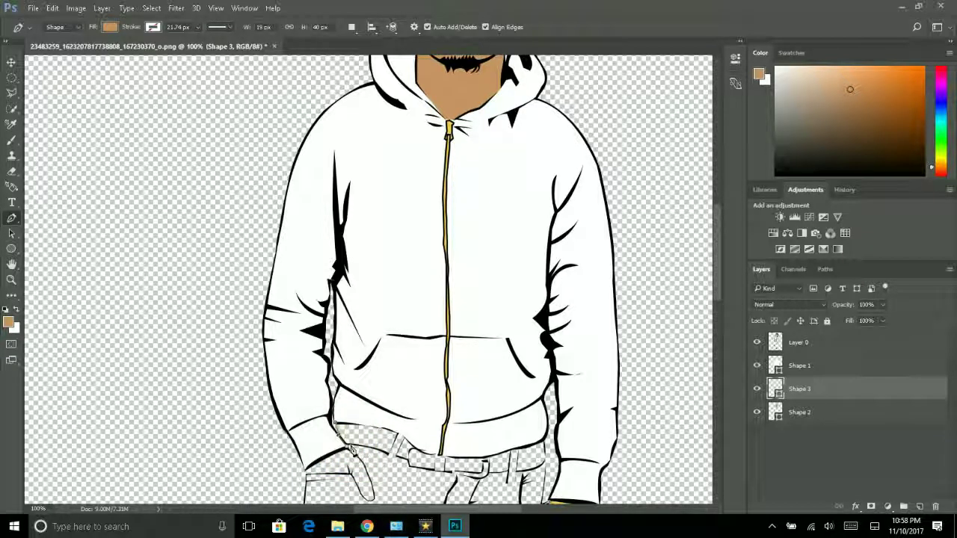
key("ctrl+plus")
scroll(347, 449, "down", 1)
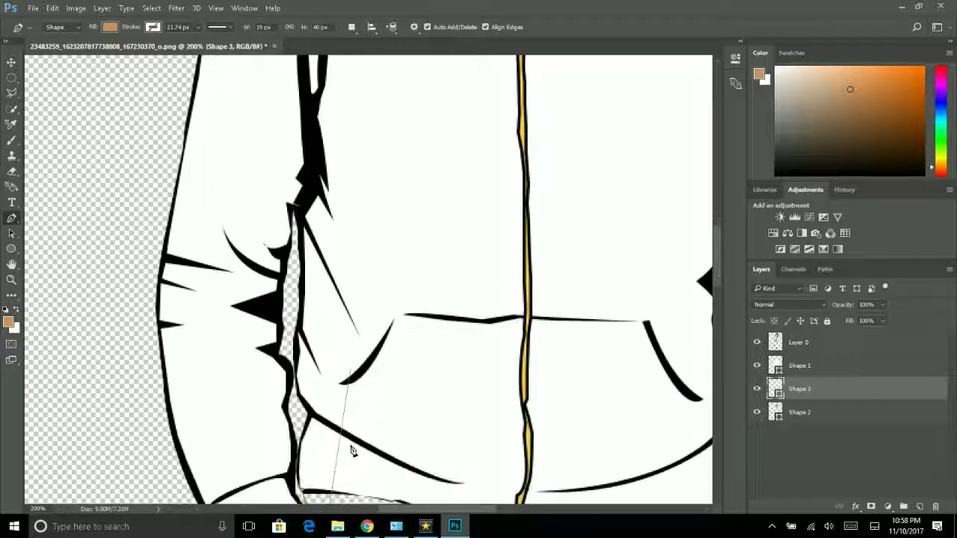
scroll(348, 453, "down", 2)
left_click(330, 462)
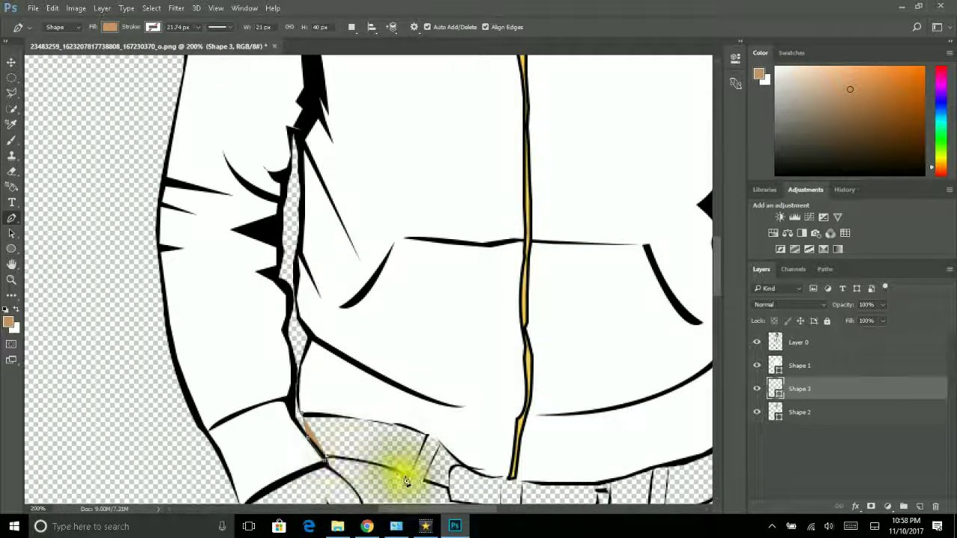
left_click_drag(417, 492, 430, 507)
left_click(421, 500)
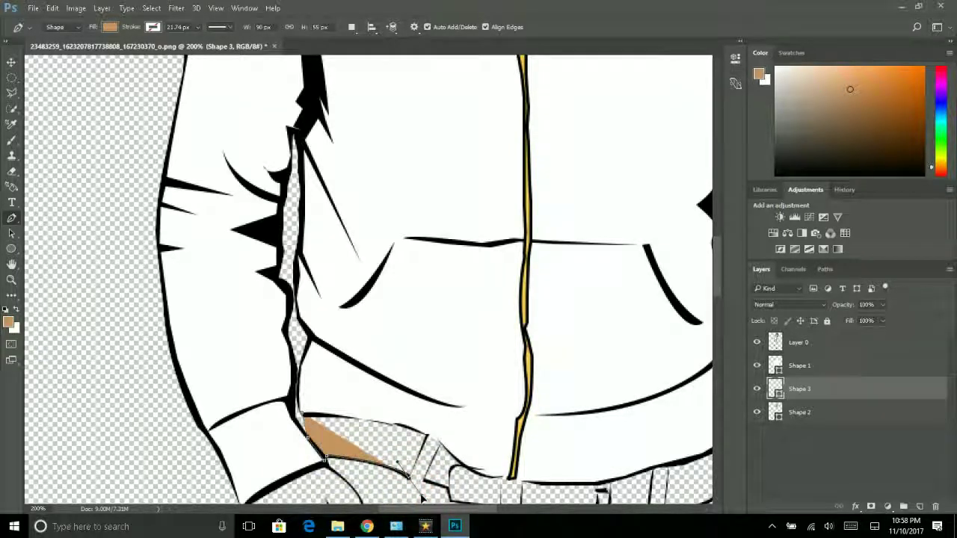
left_click(419, 479)
- Extend the belt outline across to the buckle and curve it at the belt's right end
scroll(450, 493, "down", 3)
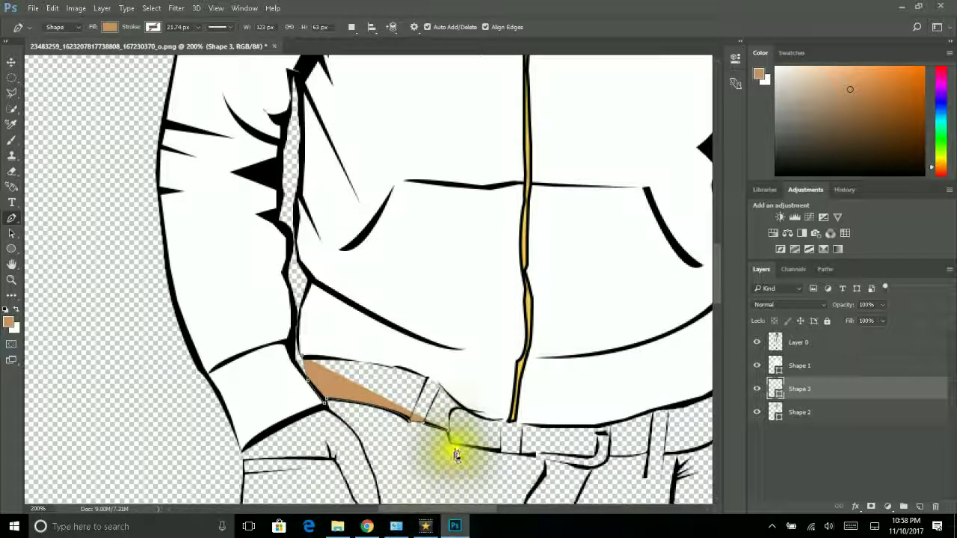
left_click(459, 438)
left_click(532, 454)
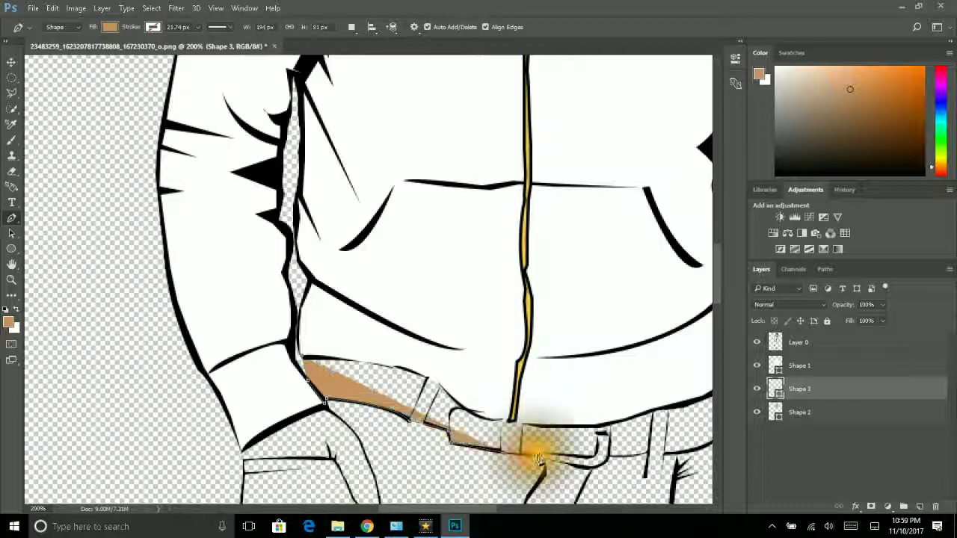
left_click(594, 451)
left_click(598, 435)
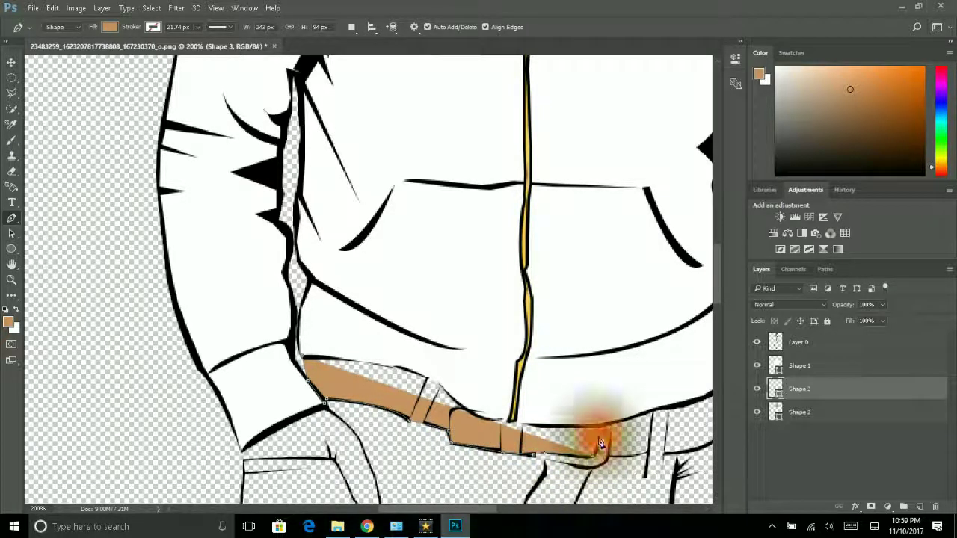
left_click(611, 451)
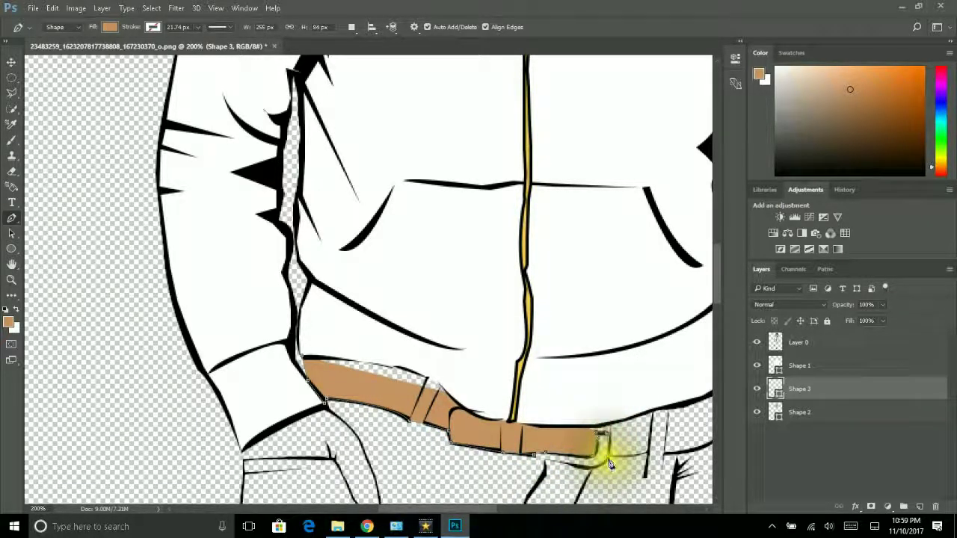
left_click(667, 456)
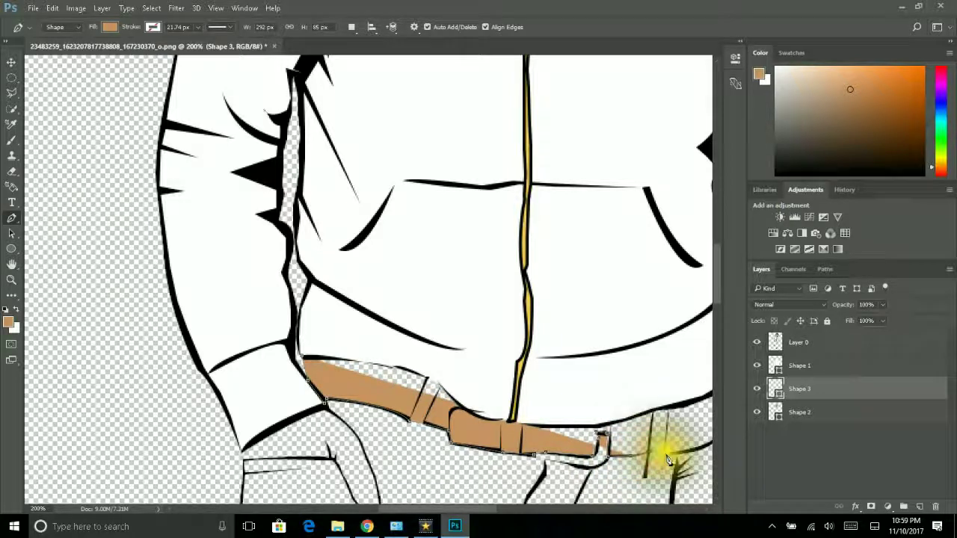
scroll(577, 441, "right", 5)
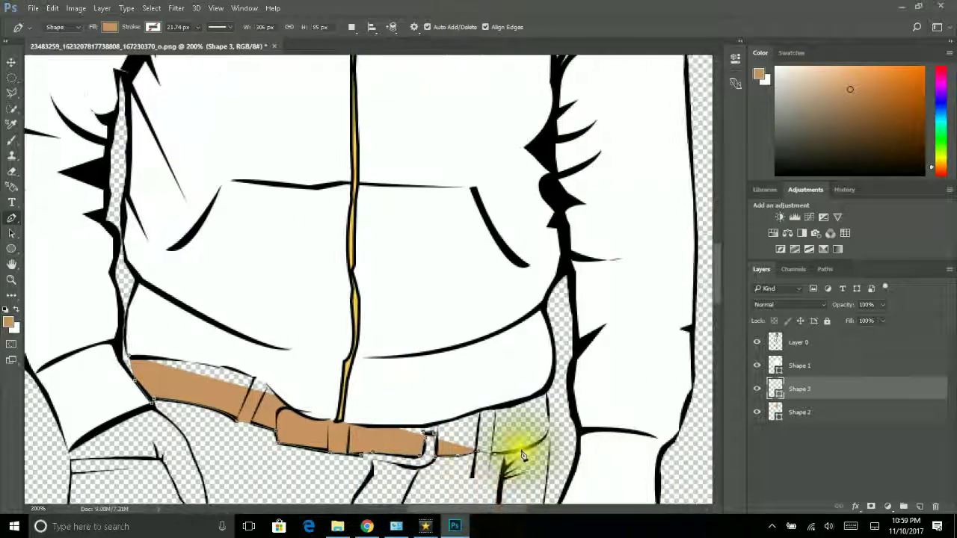
mouse_move(549, 431)
left_mouse_down()
mouse_move(548, 392)
mouse_move(474, 379)
left_mouse_up()
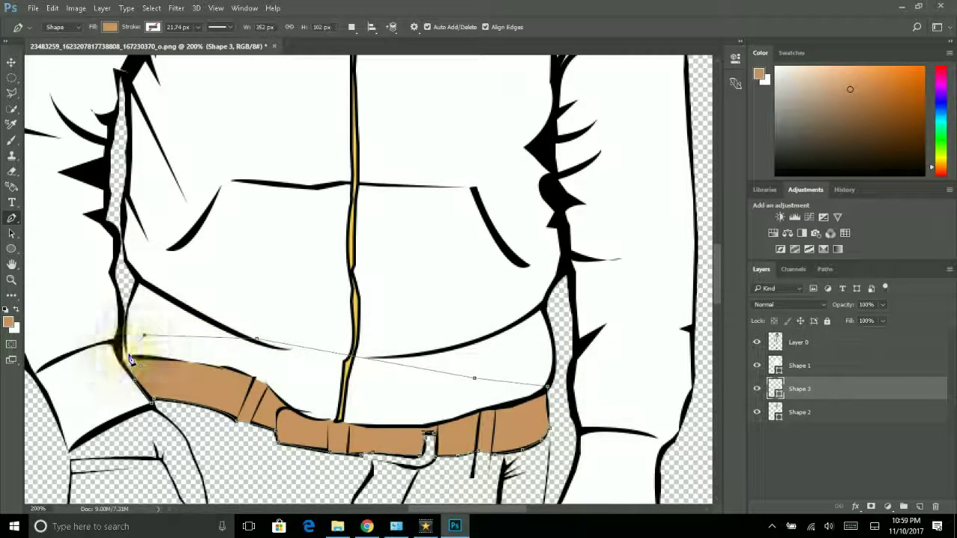
- Try white, red, light grey and dark brown as the belt fill
left_click(110, 27)
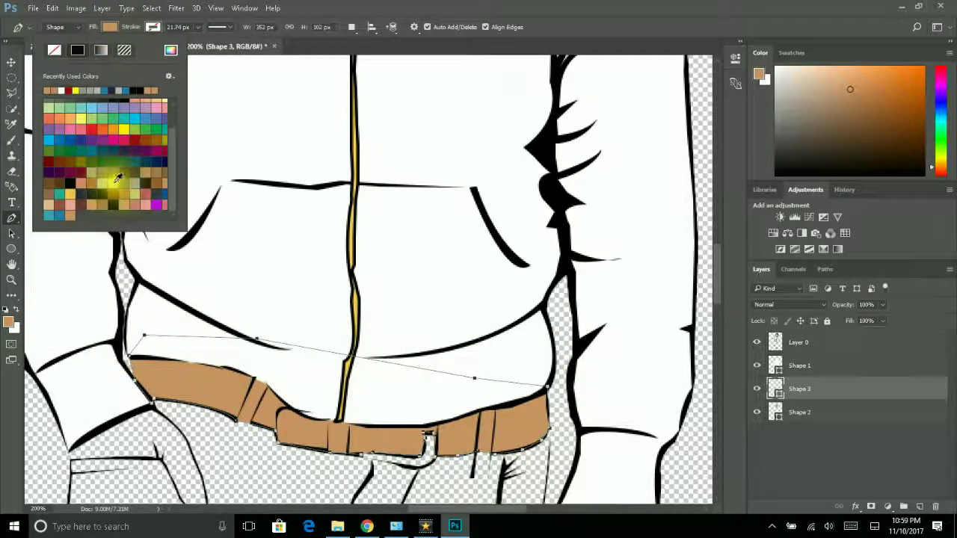
left_click(118, 177)
left_click(95, 129)
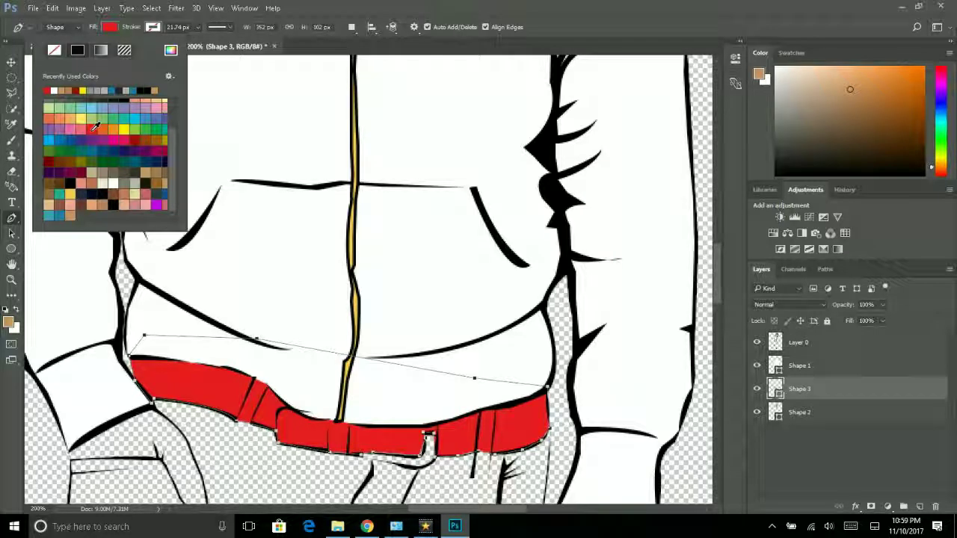
left_click(133, 173)
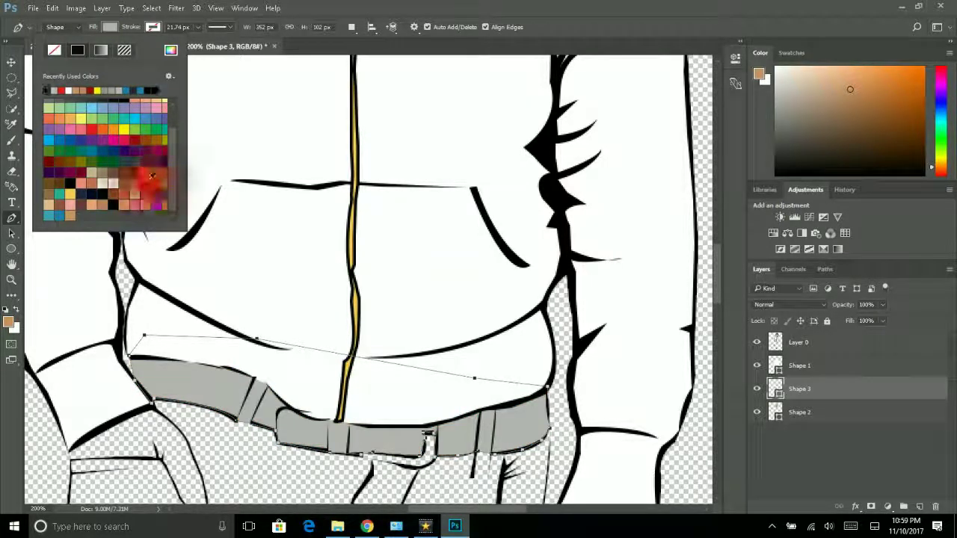
left_click(152, 176)
scroll(93, 149, "up", 3)
- Try yellow, green and black belt fills, then settle on dark grey
left_click(110, 112)
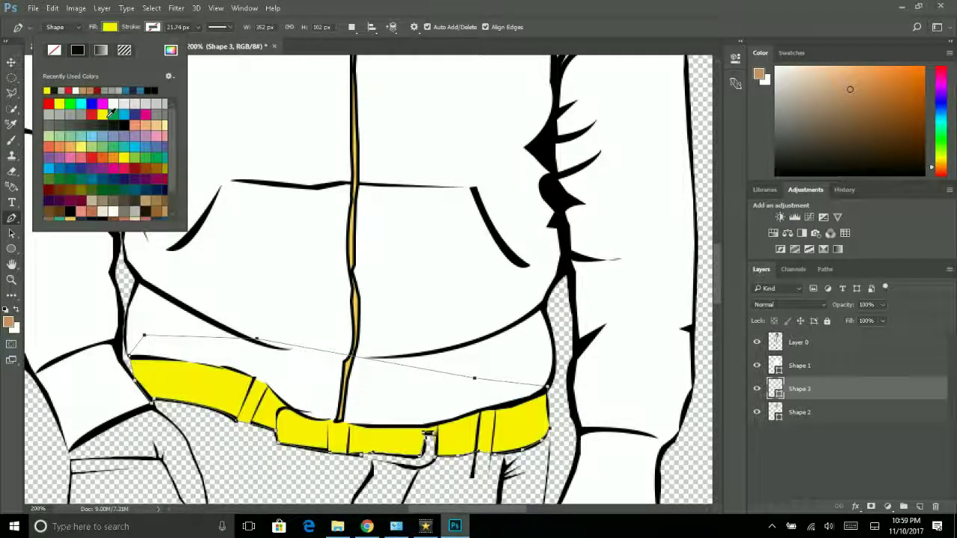
left_click(115, 111)
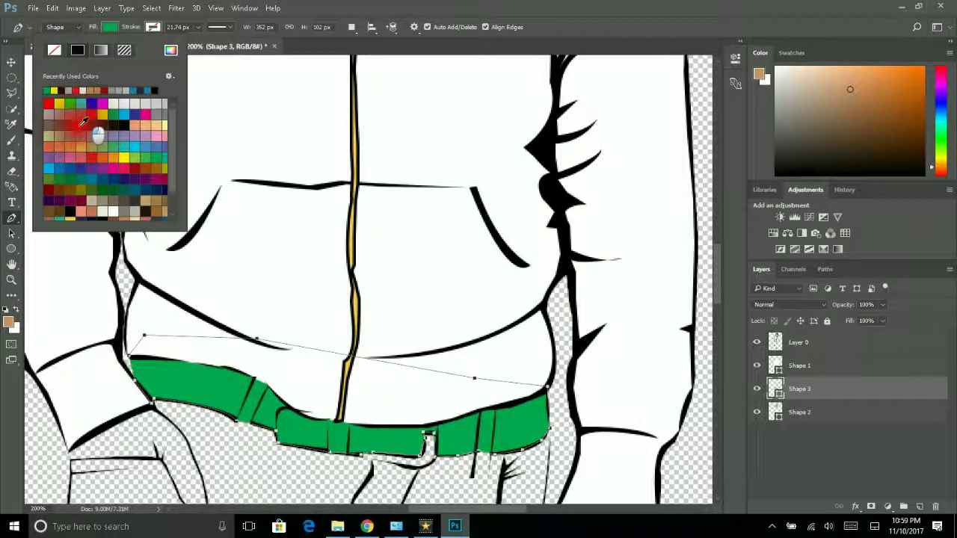
left_click(87, 123)
left_click(128, 121)
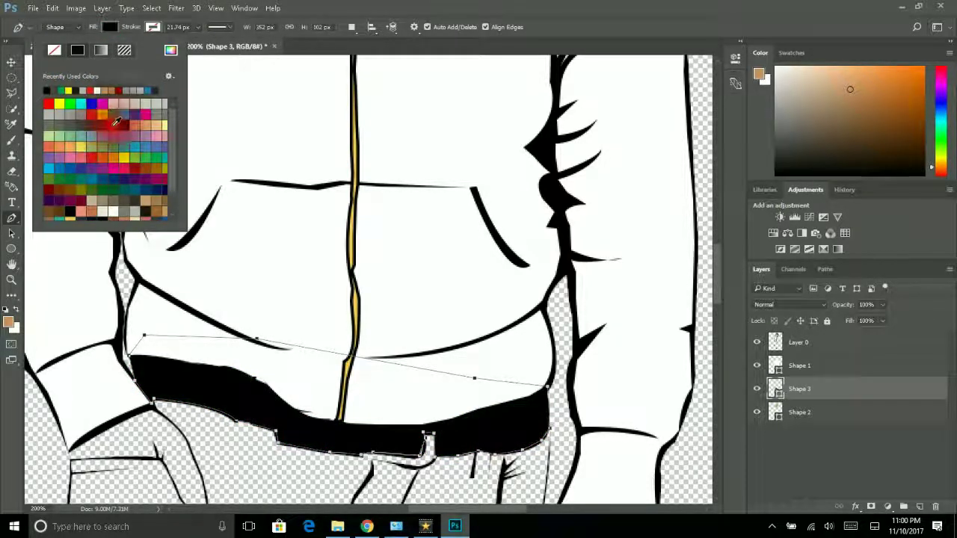
left_click(88, 124)
left_click(117, 19)
scroll(320, 318, "down", 2)
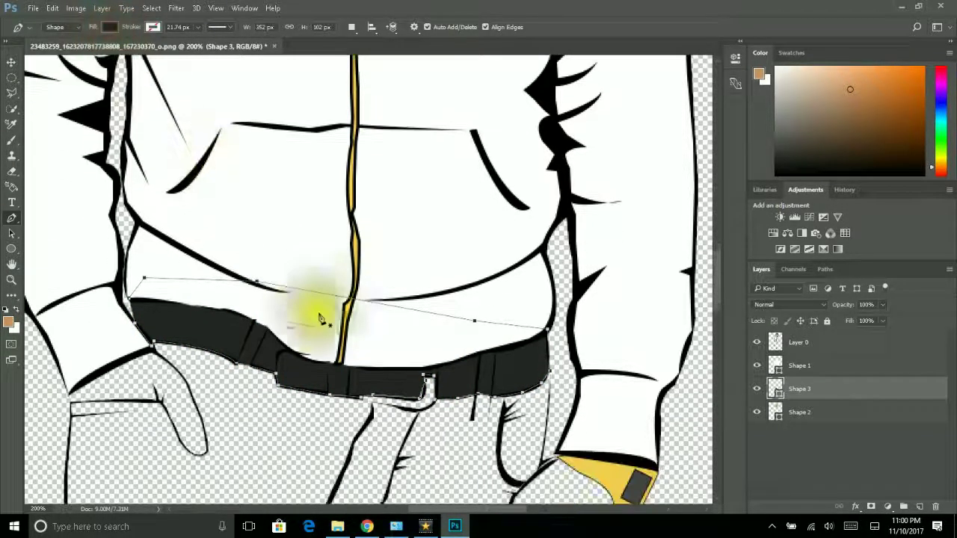
scroll(319, 318, "down", 5)
- Start the pocketed-hand shape along the cuff and set its fill to tan
left_click(72, 224)
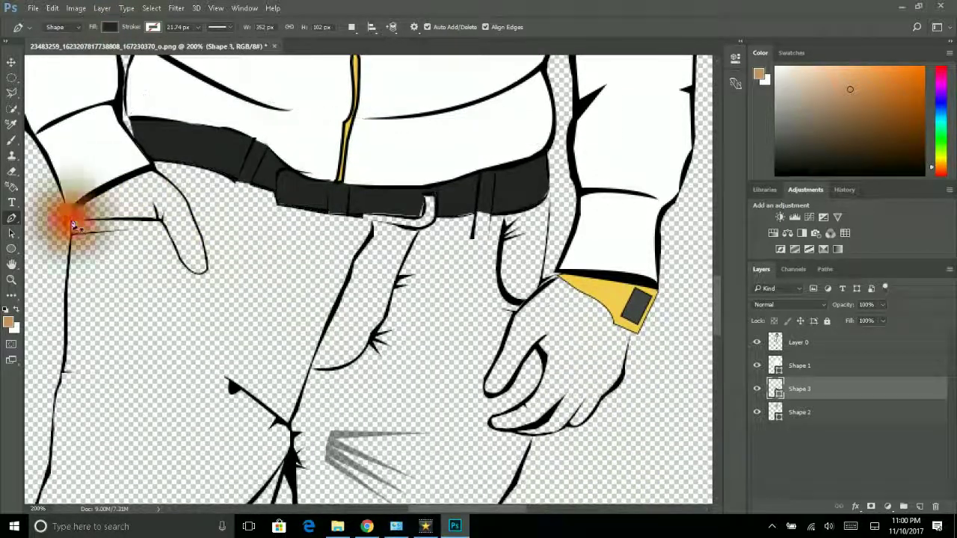
left_click(75, 208)
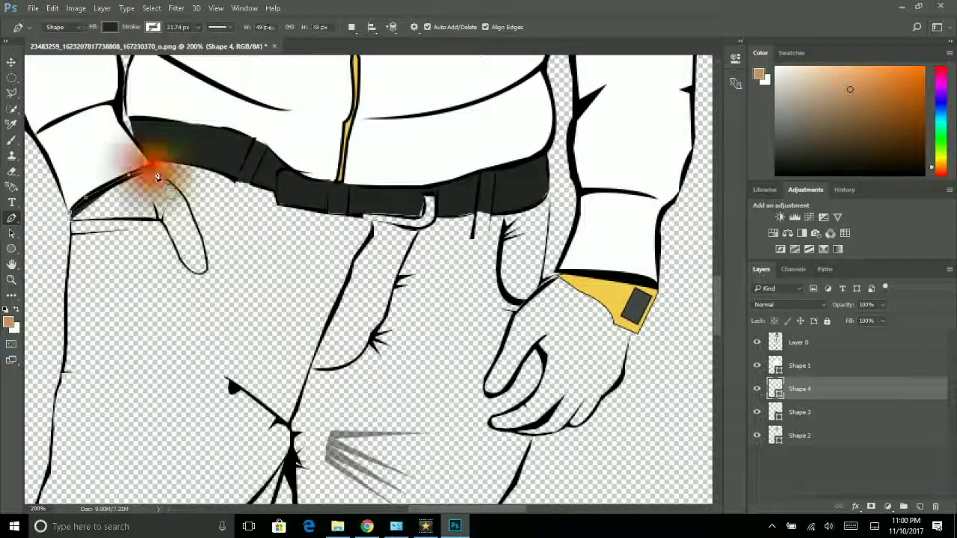
left_click(157, 177)
left_click(110, 27)
left_click(75, 201)
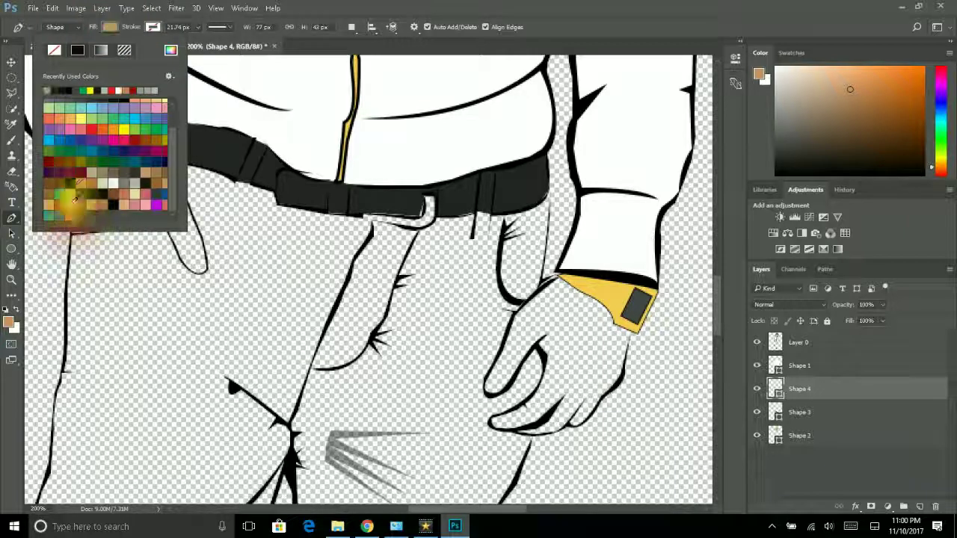
left_click(110, 27)
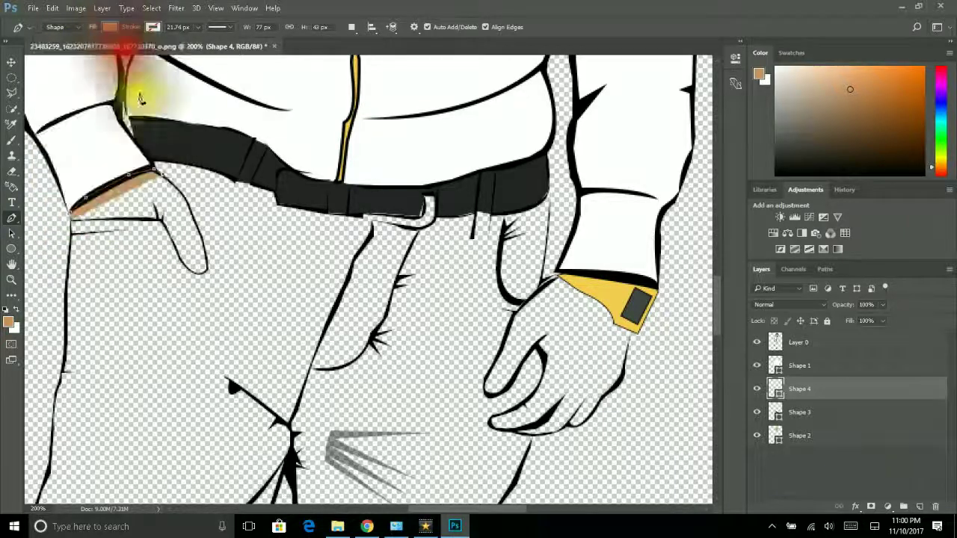
- Trace down the hand with a curved fingertip and close the tan Shape 4
left_click(186, 204)
left_click(208, 274)
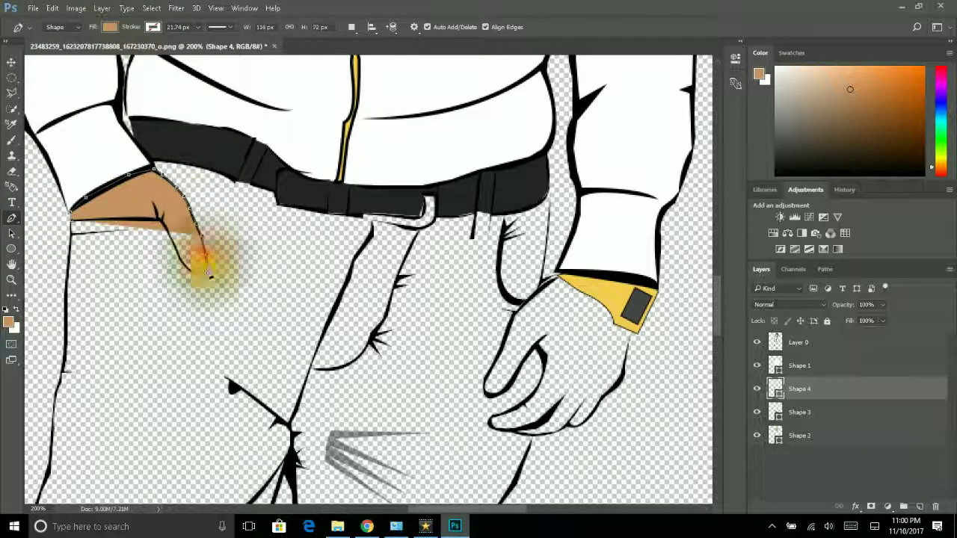
left_click_drag(209, 273, 209, 278)
left_click(164, 243)
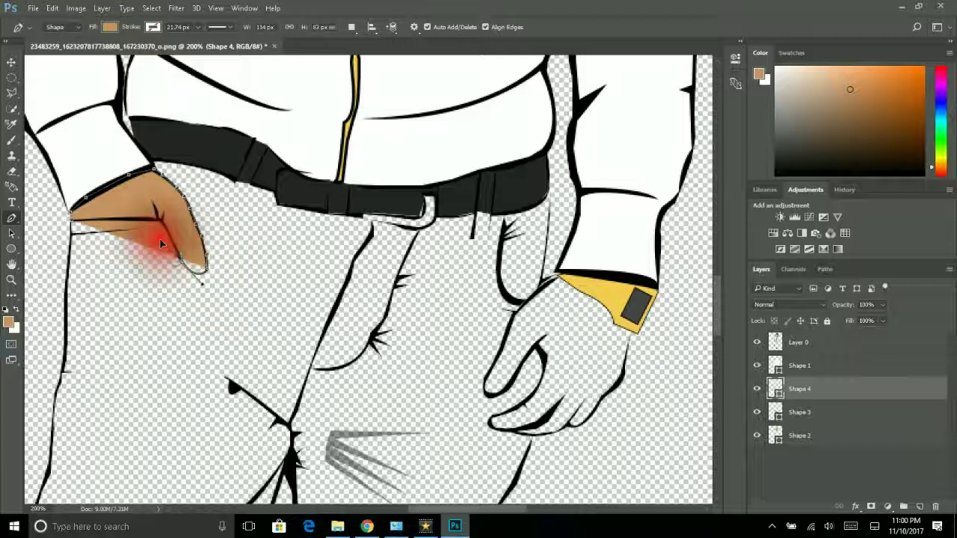
left_click(160, 245)
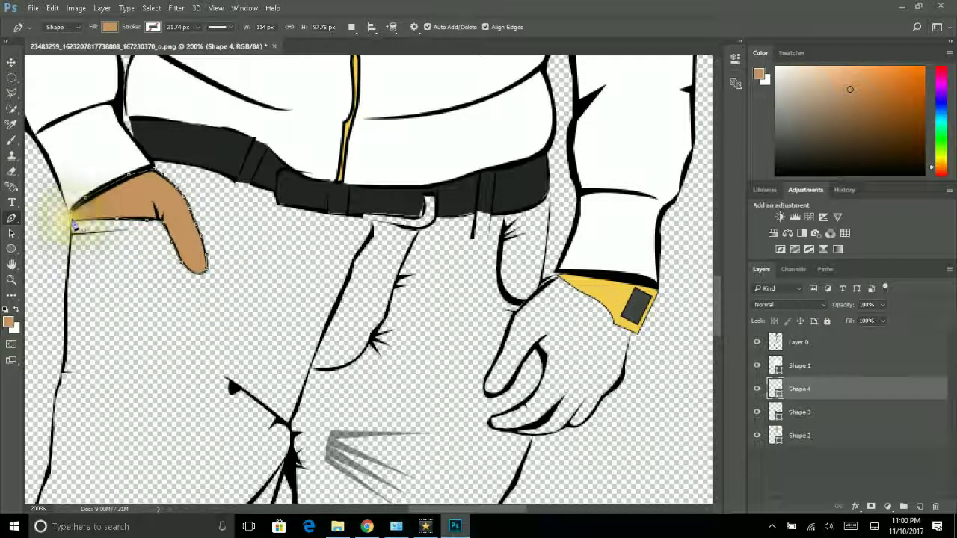
scroll(471, 307, "up", 3)
scroll(471, 306, "up", 1)
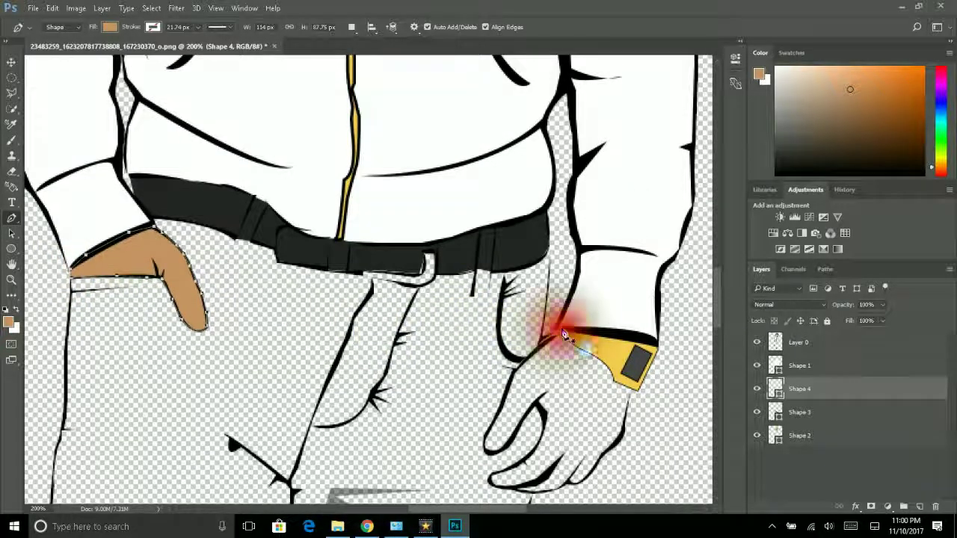
left_click(564, 333)
- Trace the hanging right hand in tan from the cuff down the finger edges
left_click_drag(519, 363, 515, 367)
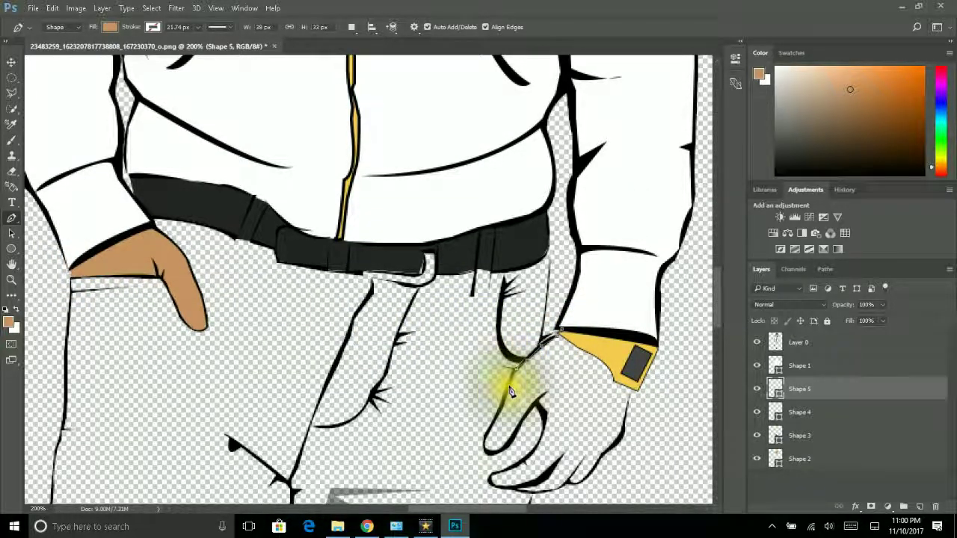
left_click(509, 388)
left_click(497, 411)
left_click(487, 444)
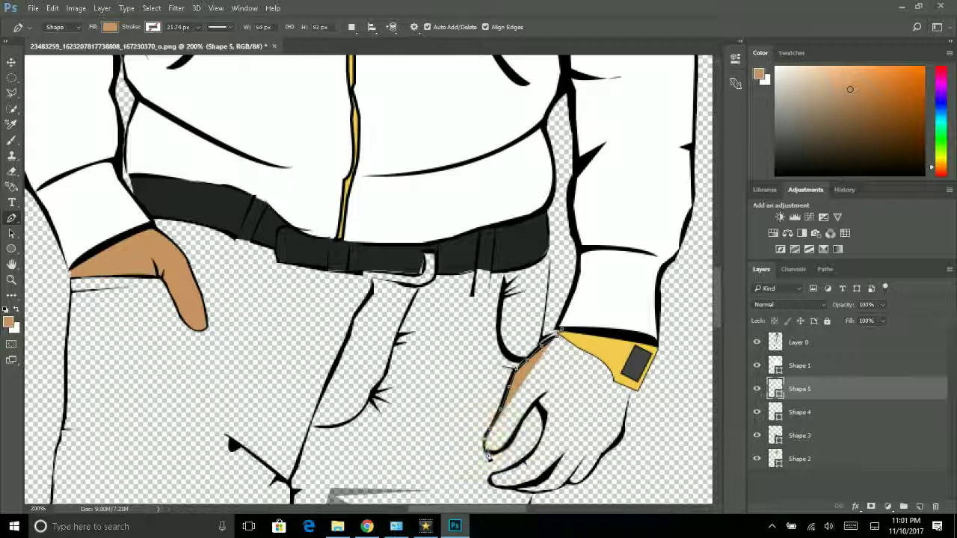
left_click(506, 439)
left_click(537, 412)
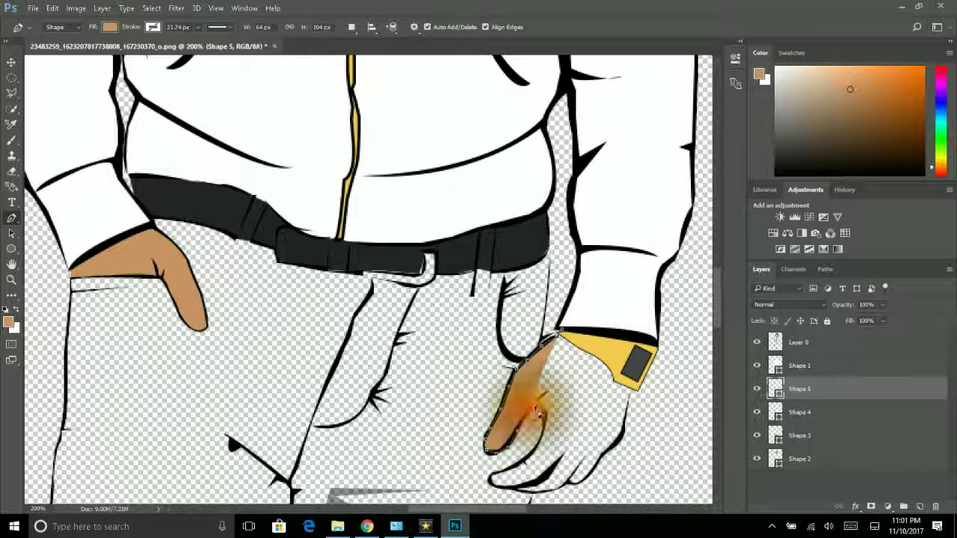
left_click(487, 474)
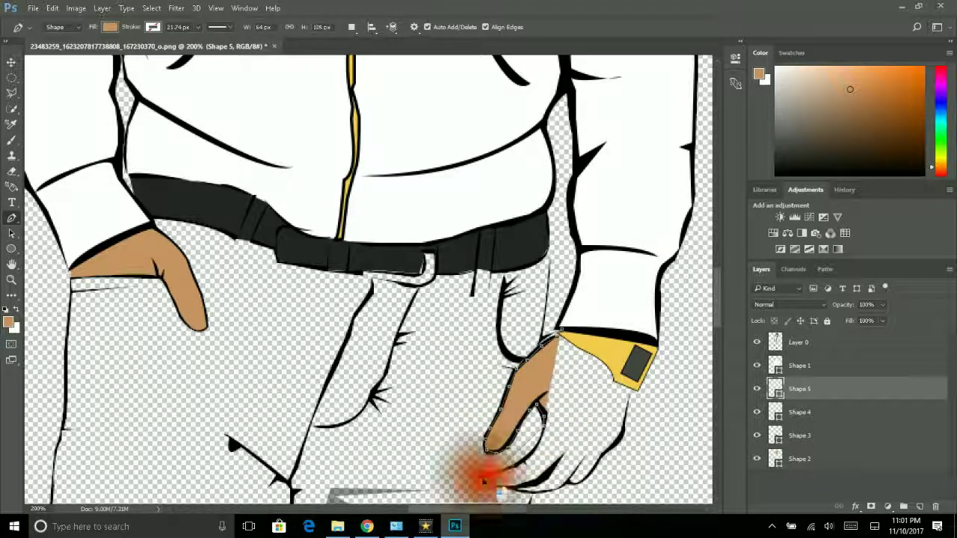
- Curve the hand's lower edge and close the tan shape at the watch cuff's corner
scroll(429, 500, "down", 1)
left_click(429, 499)
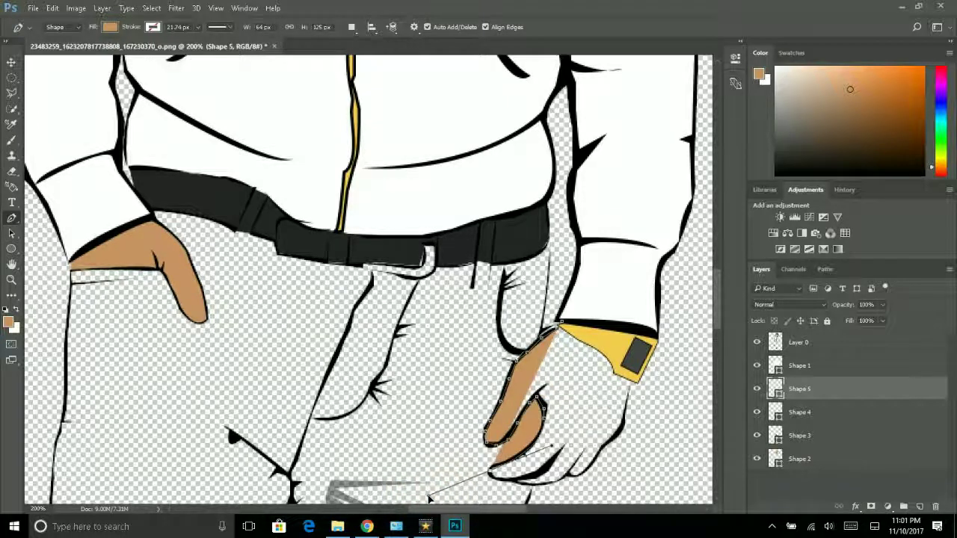
mouse_move(492, 478)
left_mouse_down()
mouse_move(517, 487)
mouse_move(569, 477)
left_mouse_up()
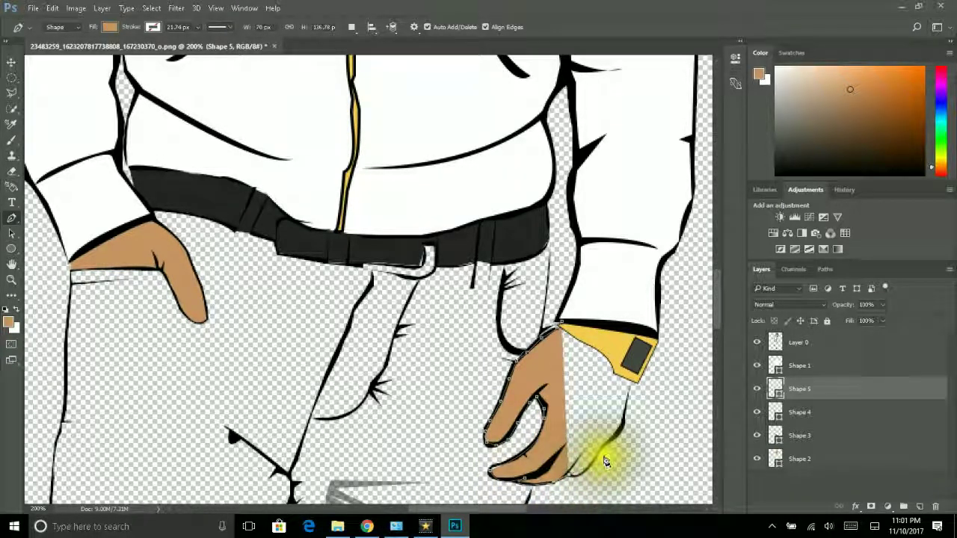
mouse_move(602, 449)
left_mouse_down()
mouse_move(621, 410)
mouse_move(620, 427)
left_mouse_up()
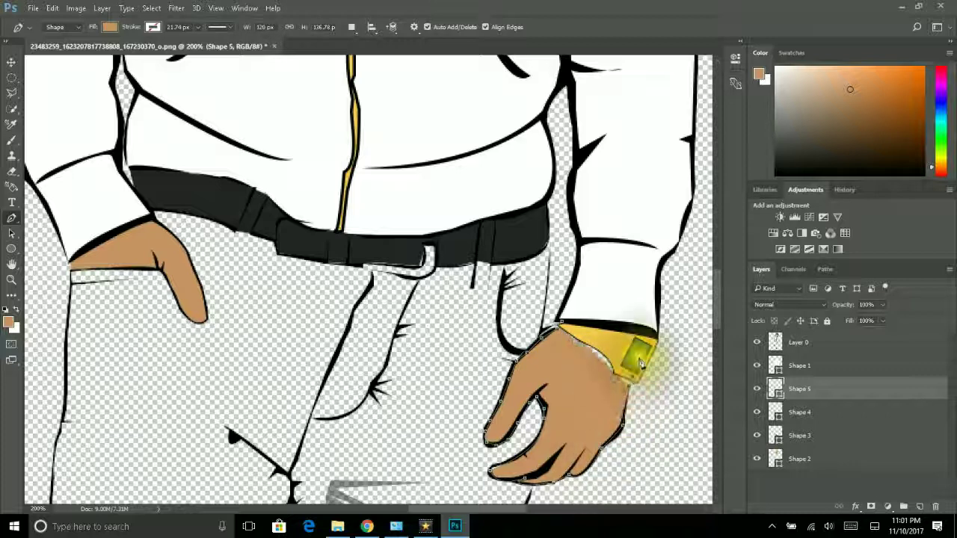
left_click_drag(644, 324, 599, 310)
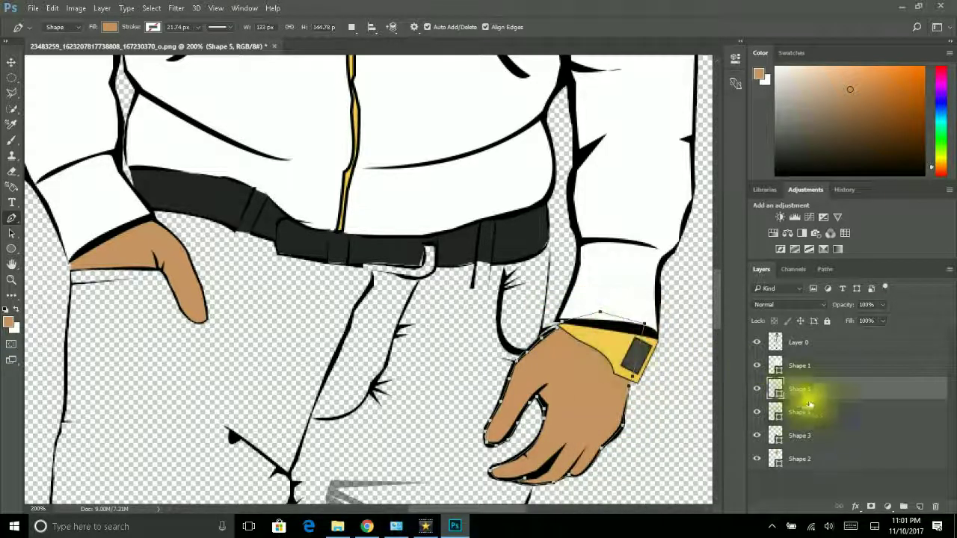
scroll(673, 381, "down", 3)
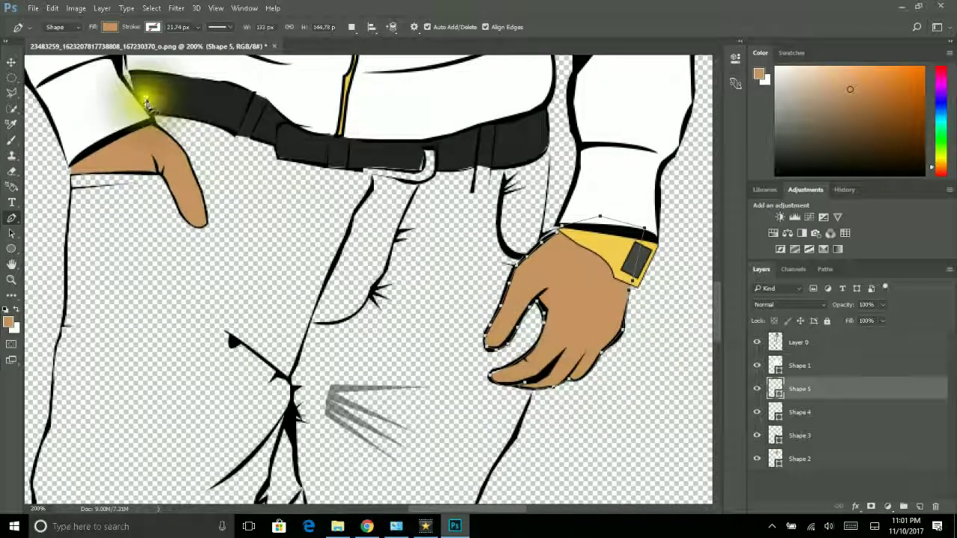
left_click_drag(139, 98, 128, 107)
- Start the trousers shape down the left pocket edge with a teal fill
left_click(111, 120)
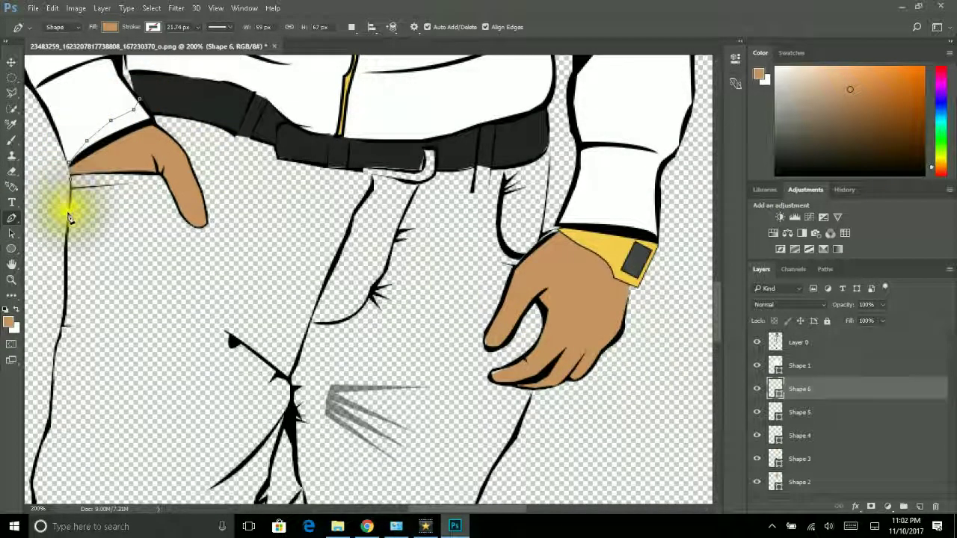
left_click(65, 234)
left_click(109, 27)
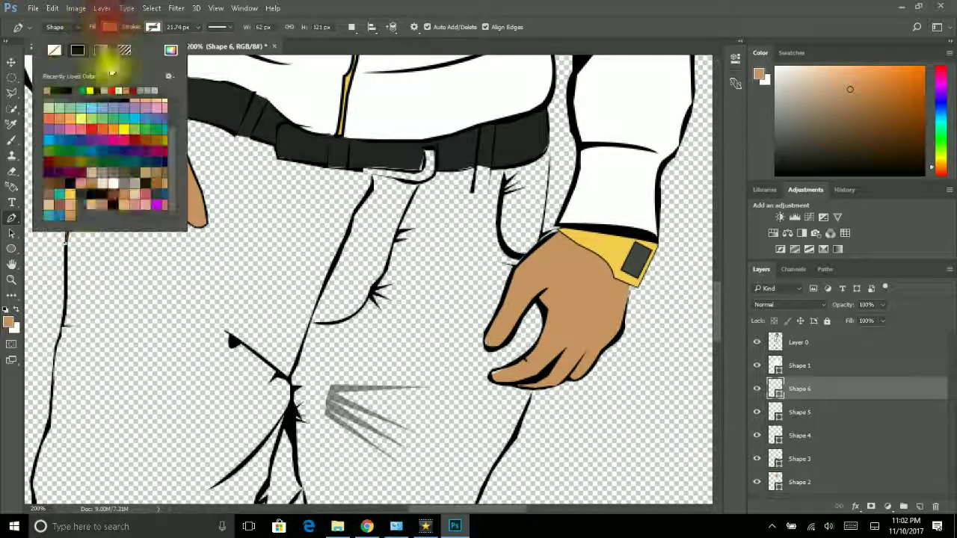
left_click(59, 214)
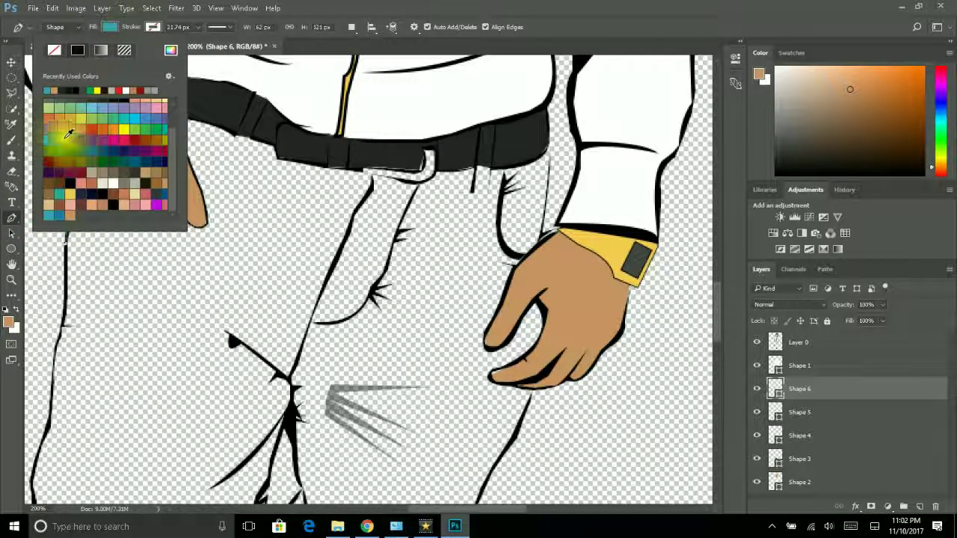
left_click(142, 153)
left_click(109, 27)
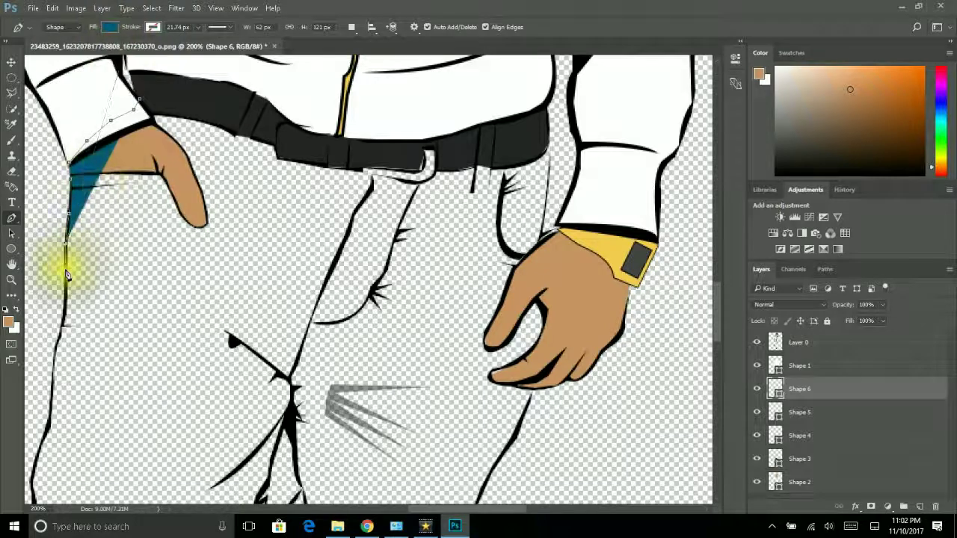
- Extend the teal trousers outline down the left leg
left_click(63, 321)
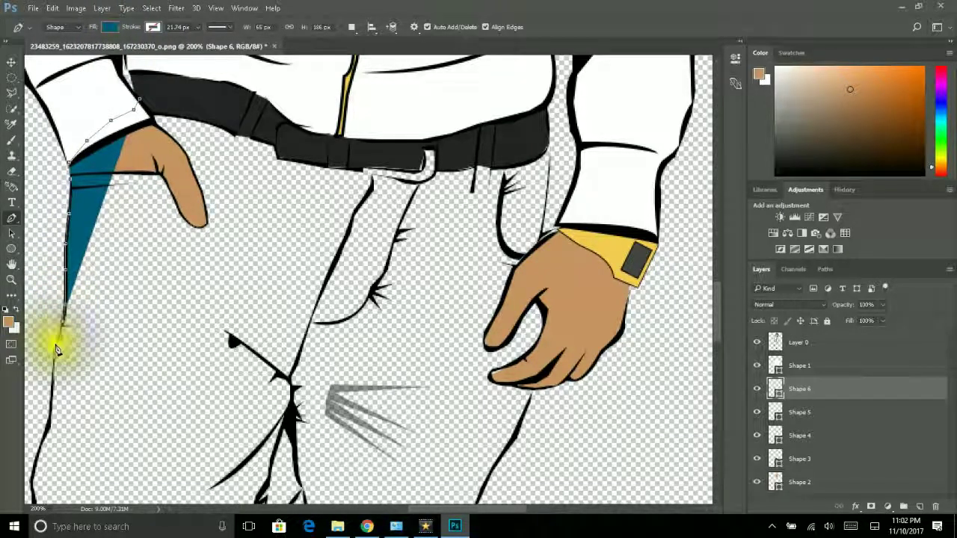
left_click(48, 416)
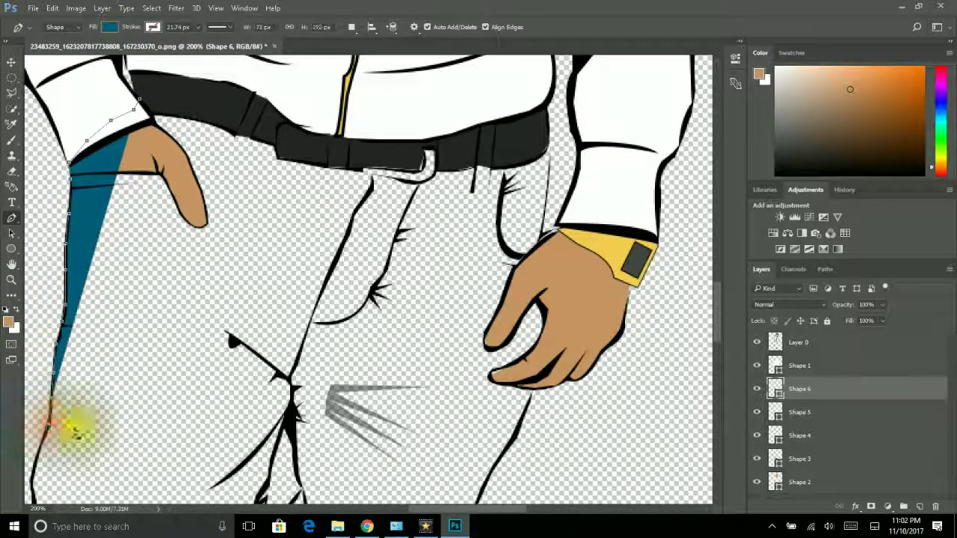
left_click_drag(438, 506, 651, 472)
scroll(327, 351, "down", 1)
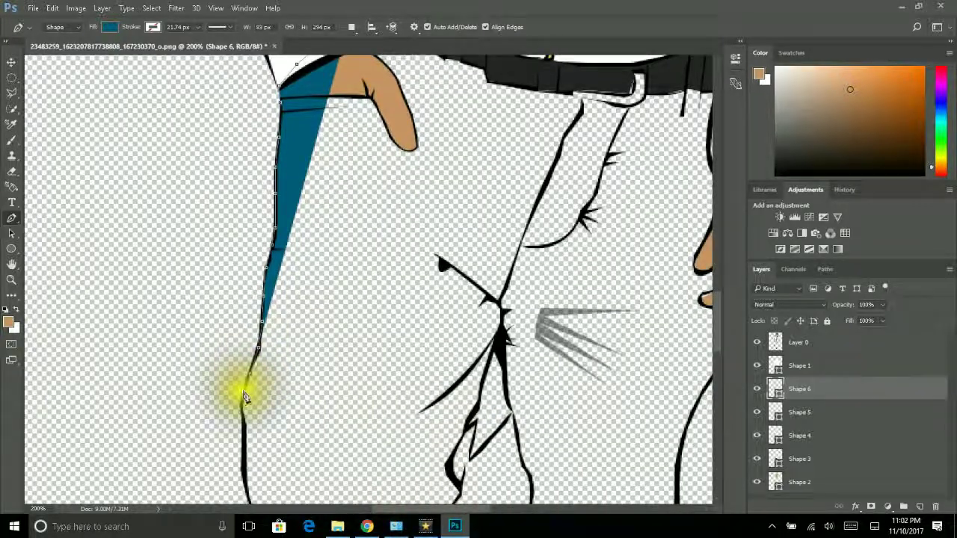
left_click(242, 405)
left_click(240, 451)
scroll(236, 450, "down", 2)
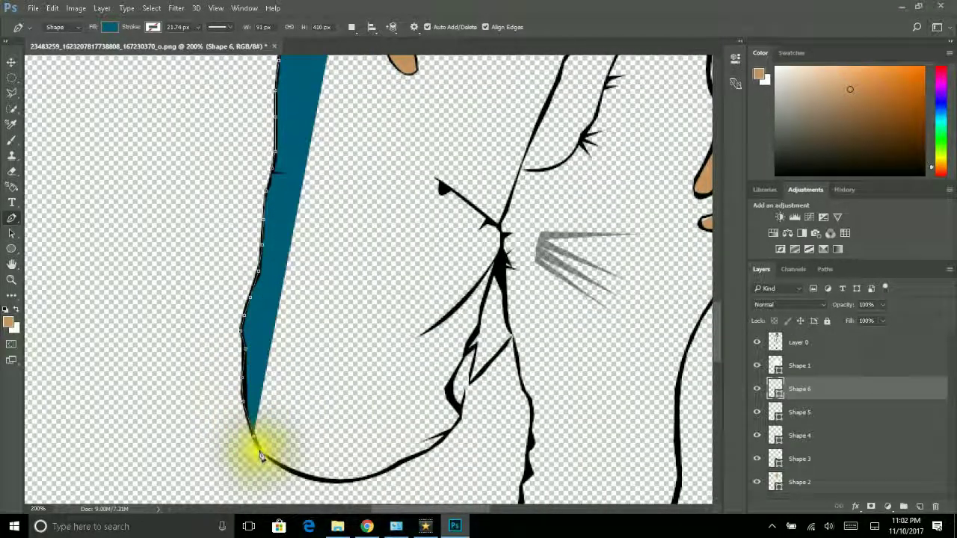
- Follow the curve at the bottom of the thigh up toward the crotch
left_click(266, 455)
left_click(288, 467)
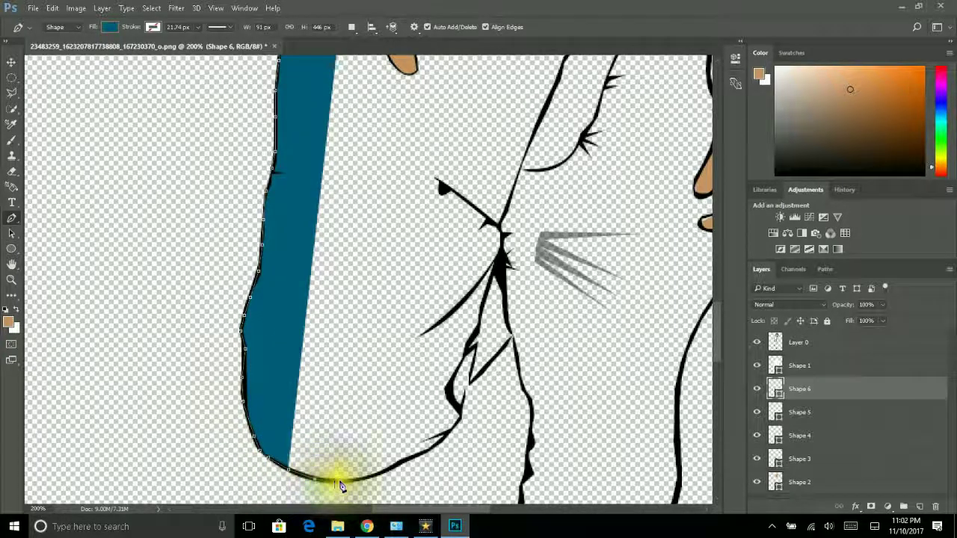
left_click(314, 479)
left_click(372, 475)
left_click(400, 465)
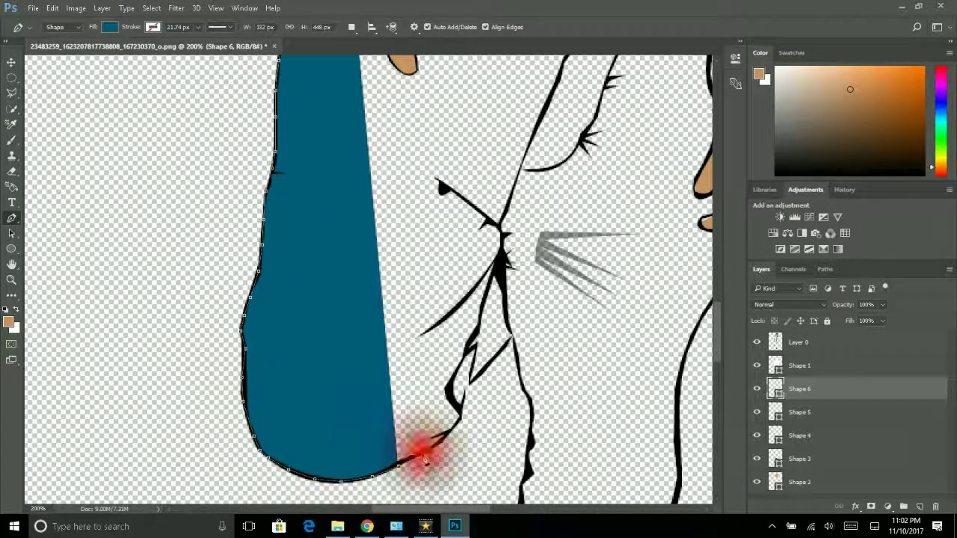
left_click(422, 453)
left_click(440, 439)
- Trace the inner leg outline down to the trouser hem
left_click(461, 411)
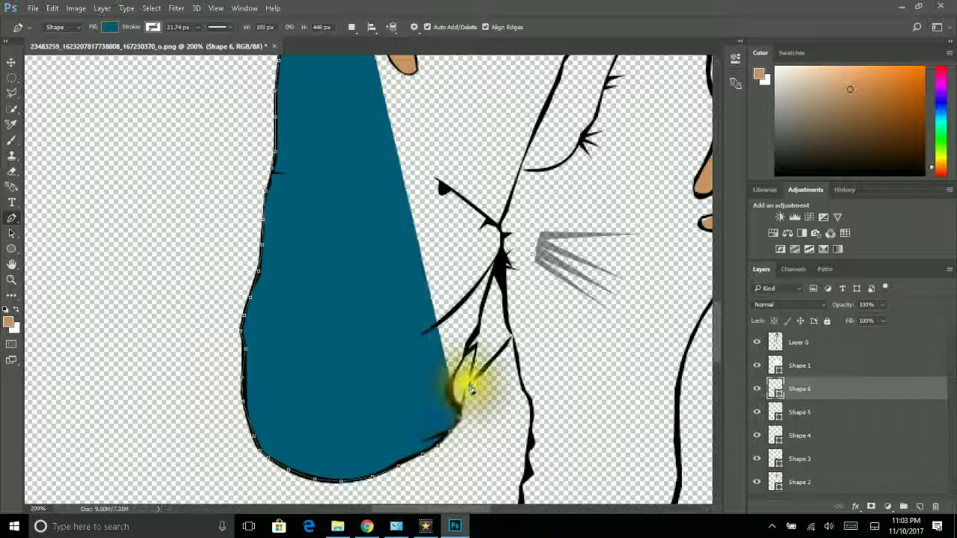
left_click(513, 338)
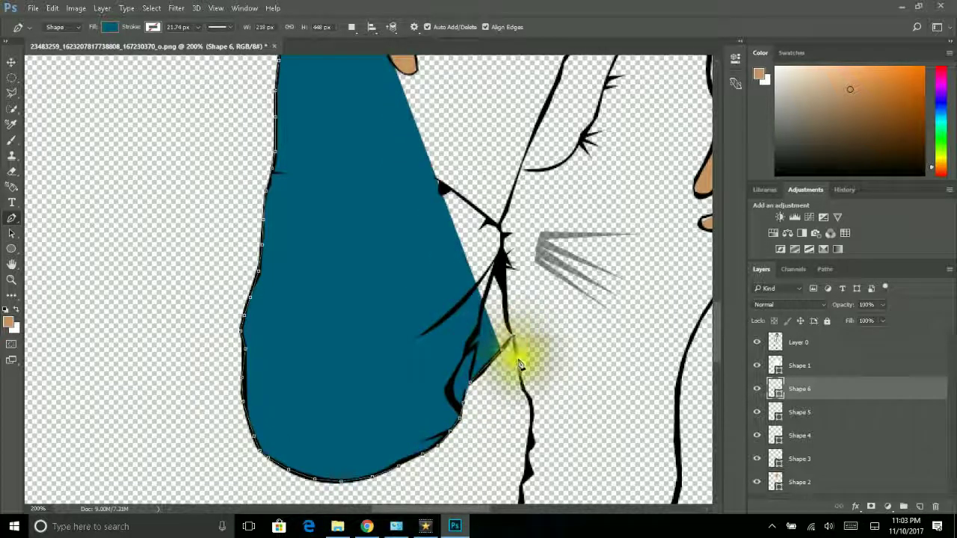
left_click(531, 421)
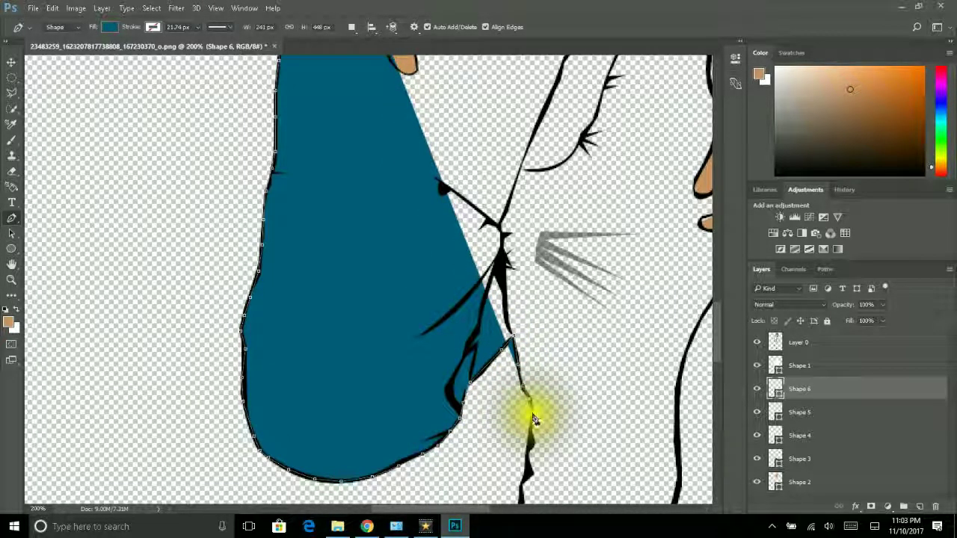
scroll(526, 449, "down", 5)
left_click(526, 310)
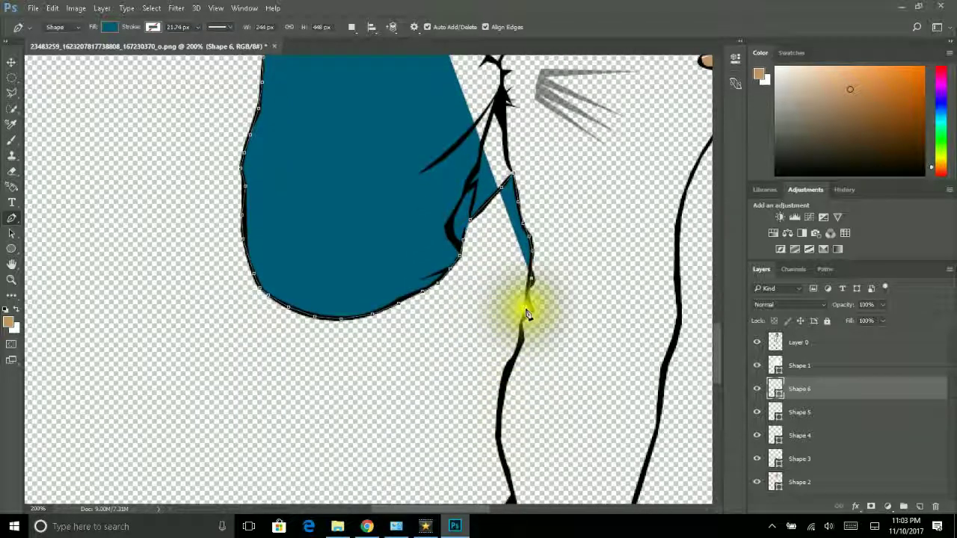
left_click(521, 324)
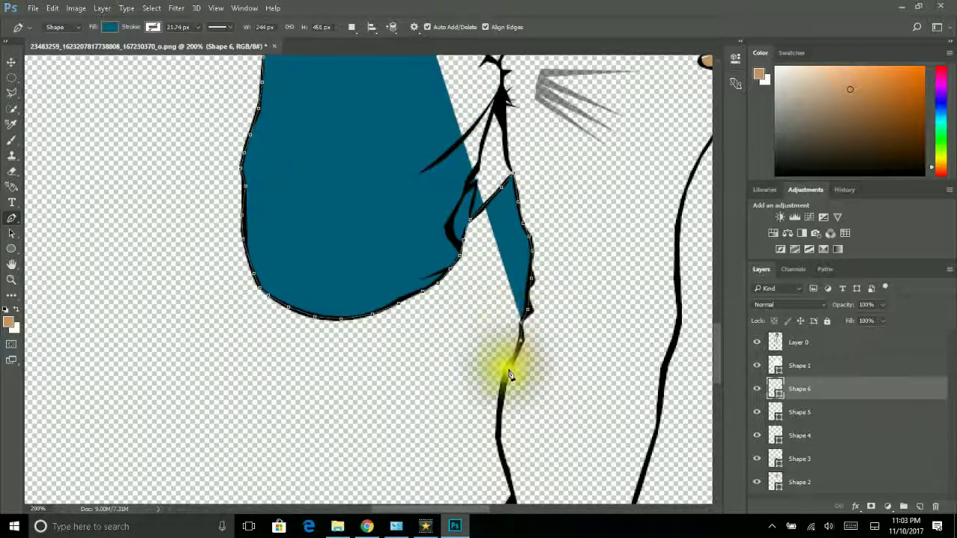
left_click(501, 411)
scroll(499, 396, "down", 2)
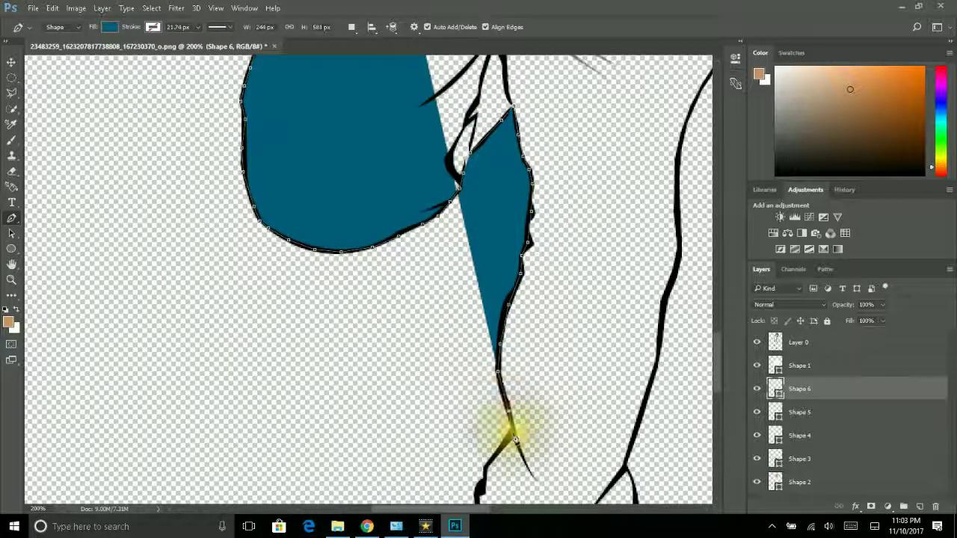
left_click(511, 431)
left_click(484, 470)
scroll(475, 419, "down", 3)
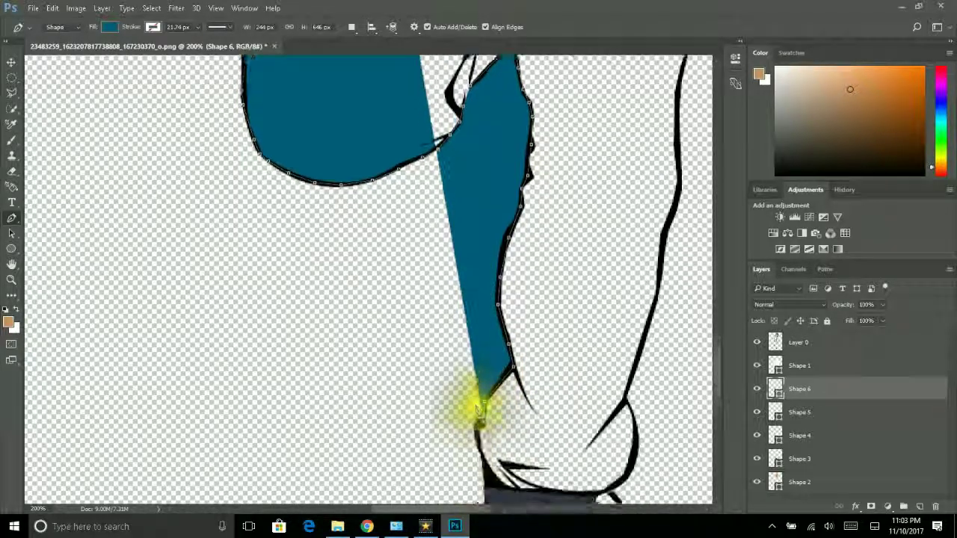
- Trace along the hem above the shoe and up the leg's outer side
left_click(481, 412)
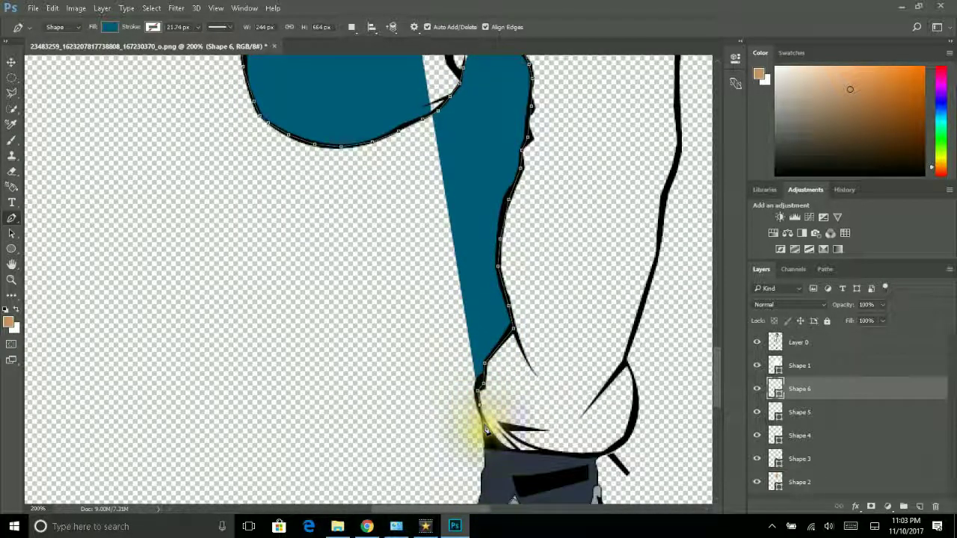
left_click(493, 445)
left_click(524, 453)
left_click(553, 454)
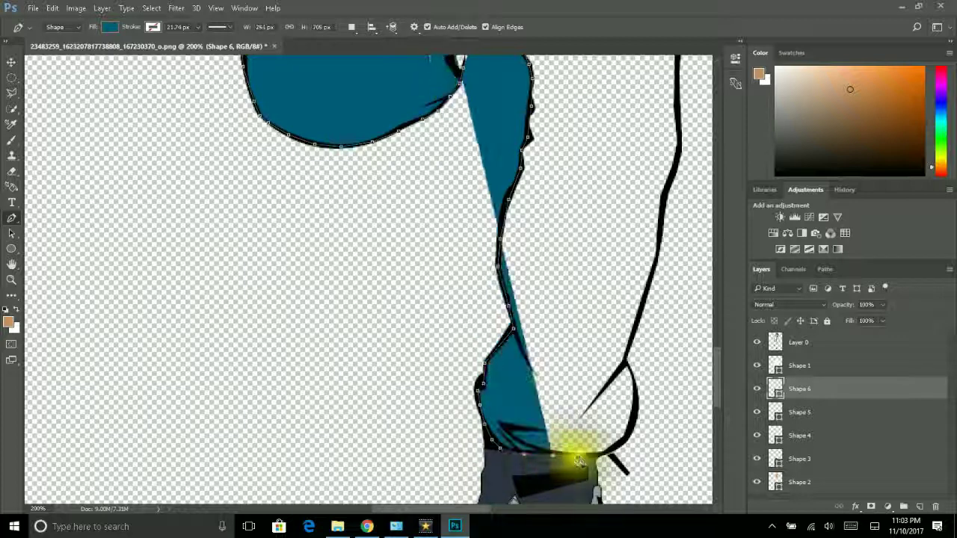
left_click(628, 438)
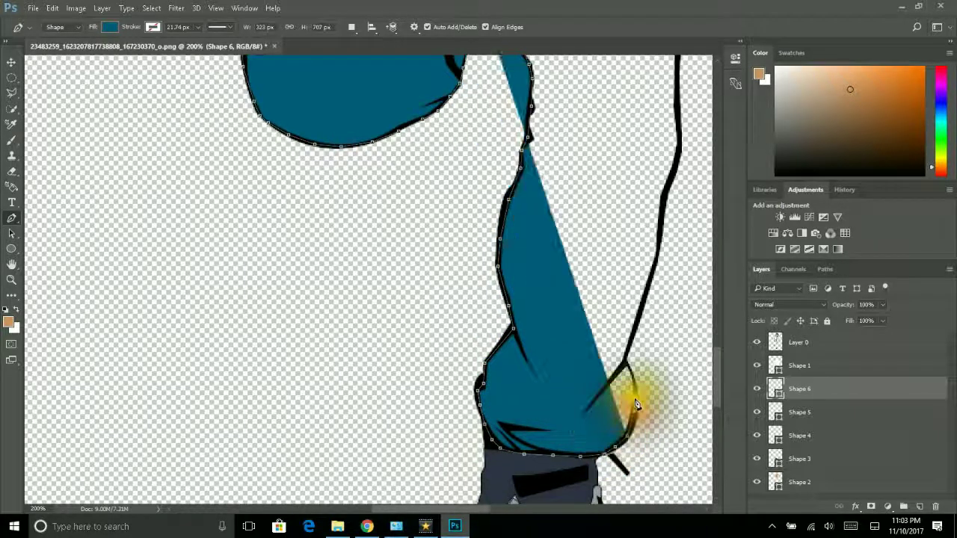
left_click(625, 365)
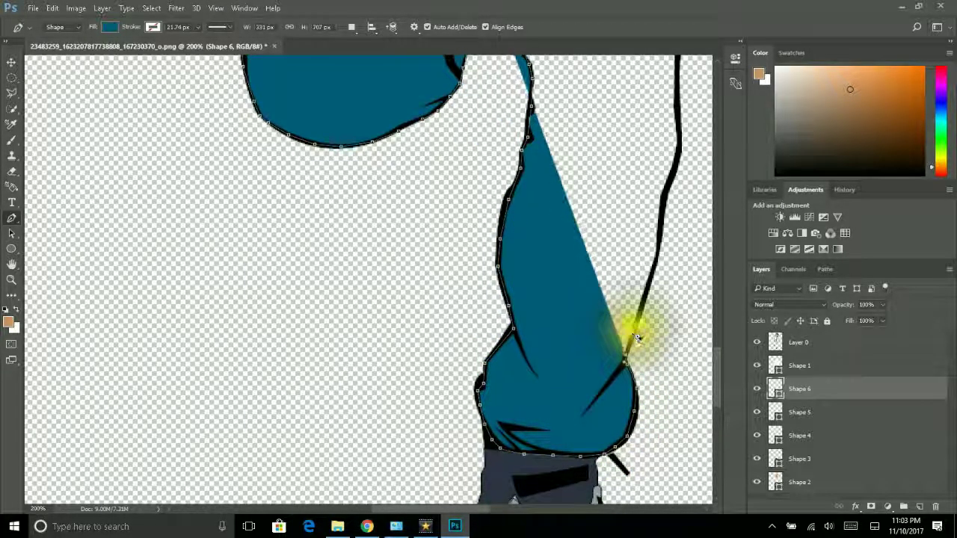
scroll(636, 336, "up", 2)
scroll(643, 348, "up", 1)
- Continue the outline up the right leg's outer edge
left_click(649, 346)
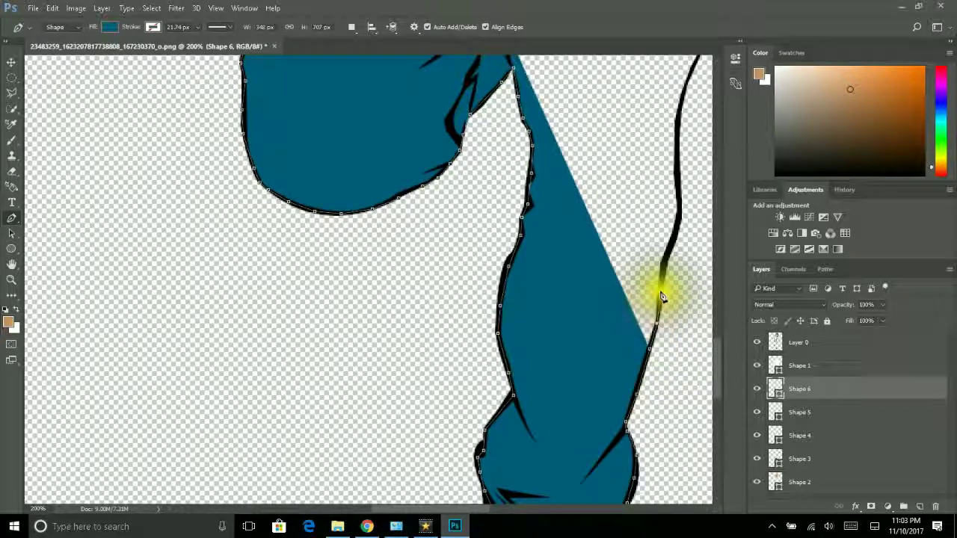
left_click(666, 261)
left_click(674, 233)
left_click(678, 210)
left_click(675, 175)
scroll(697, 279, "up", 2)
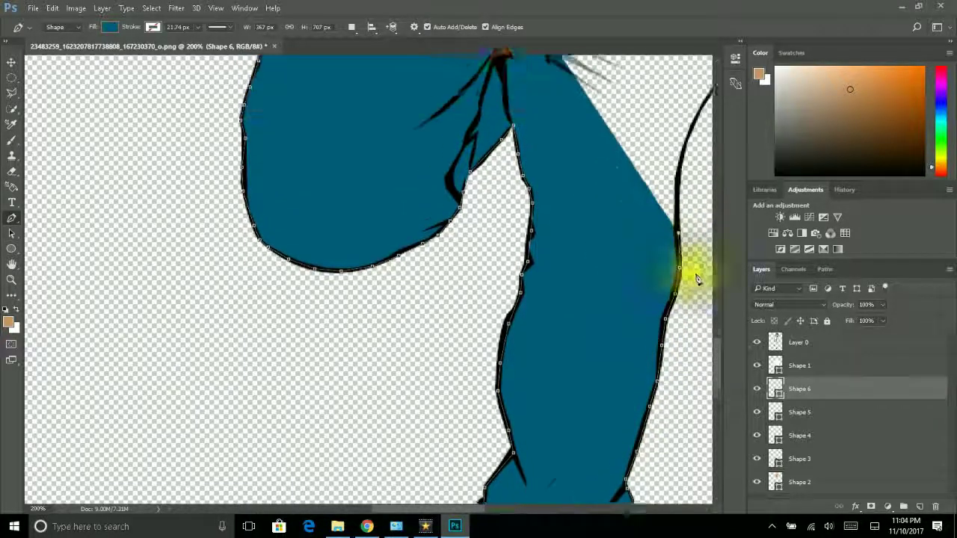
left_click_drag(479, 511, 523, 511)
scroll(485, 299, "up", 2)
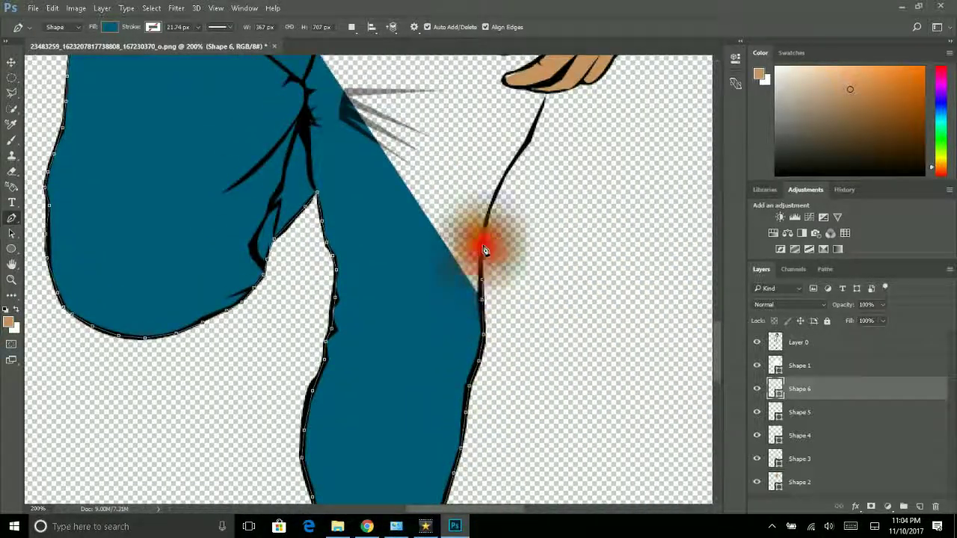
- Extend the trousers outline up past the hand toward the waistline
left_click(483, 250)
left_click(486, 219)
left_click(491, 196)
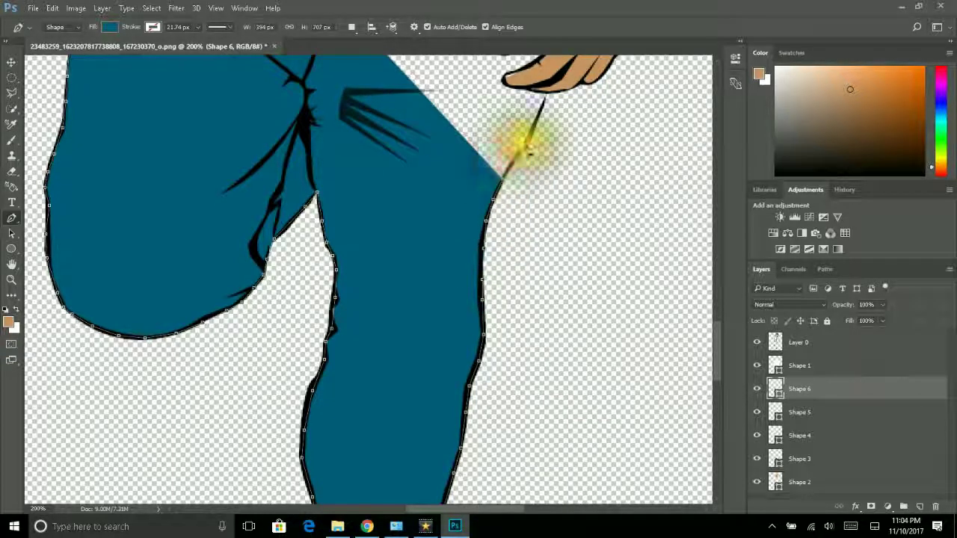
left_click(528, 142)
left_click(539, 101)
left_click(550, 75)
scroll(553, 324, "up", 3)
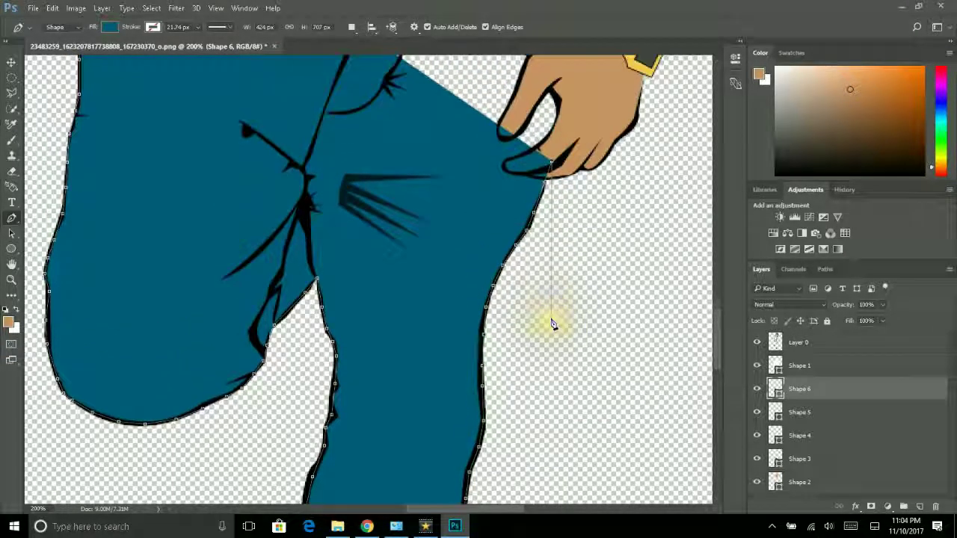
scroll(553, 324, "up", 5)
left_click_drag(554, 198, 564, 138)
scroll(560, 179, "up", 3)
- Trace across the waistline and close the trousers path at its starting anchor
left_click(539, 79)
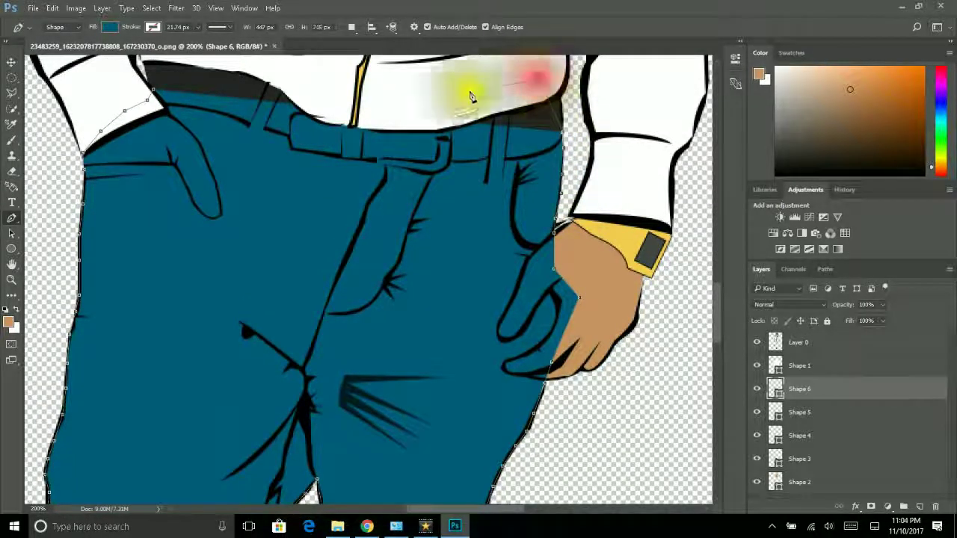
left_click(443, 95)
left_click(349, 97)
left_click(218, 76)
- Move Shape 6 to the bottom of the layer stack and fit the canvas with Ctrl+0
left_click(148, 89)
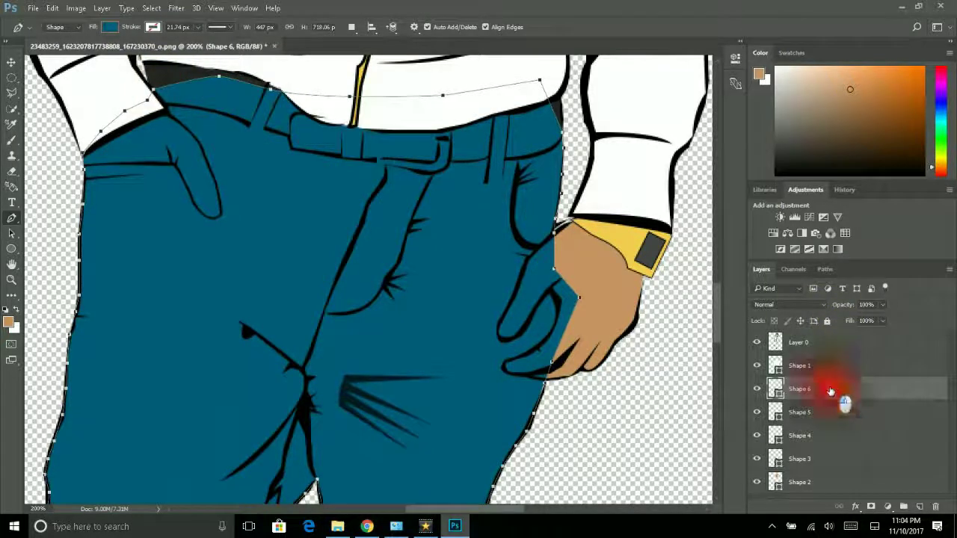
left_click_drag(830, 391, 831, 527)
left_click_drag(834, 476, 832, 471)
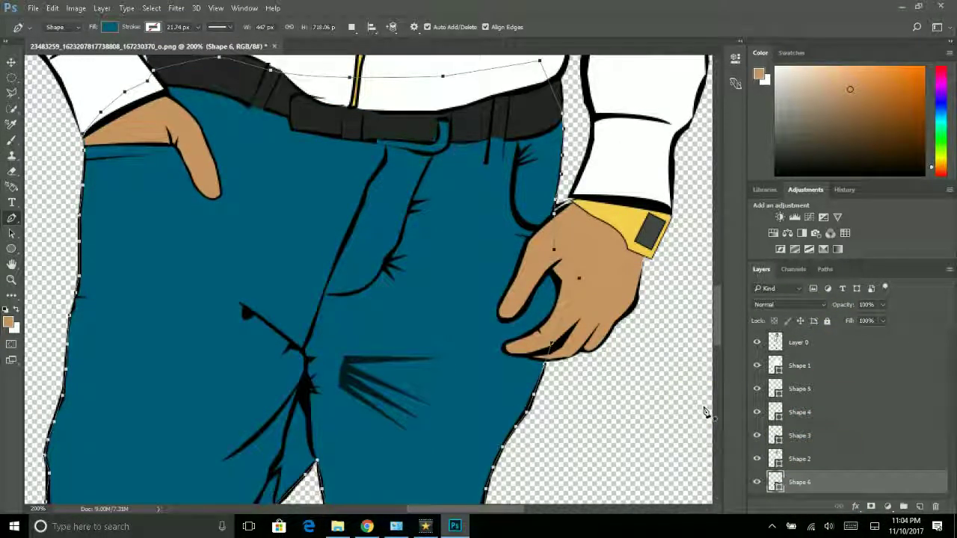
key("ctrl+0")
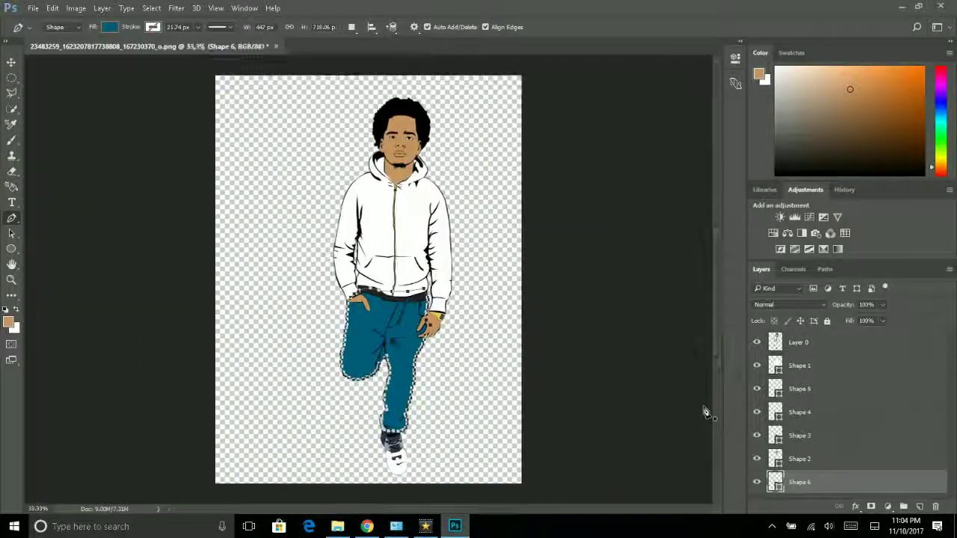
left_click_drag(822, 412, 830, 441)
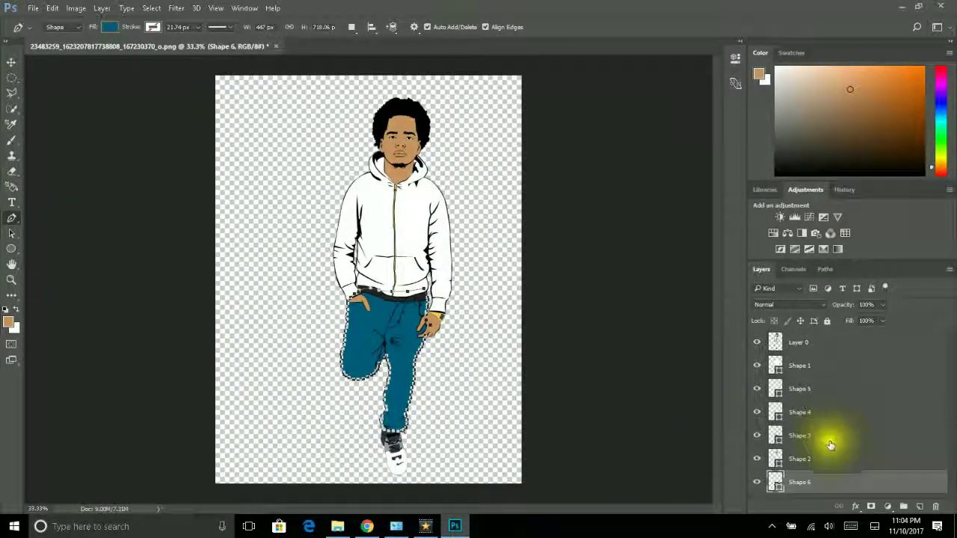
left_click(823, 460)
left_click(823, 482)
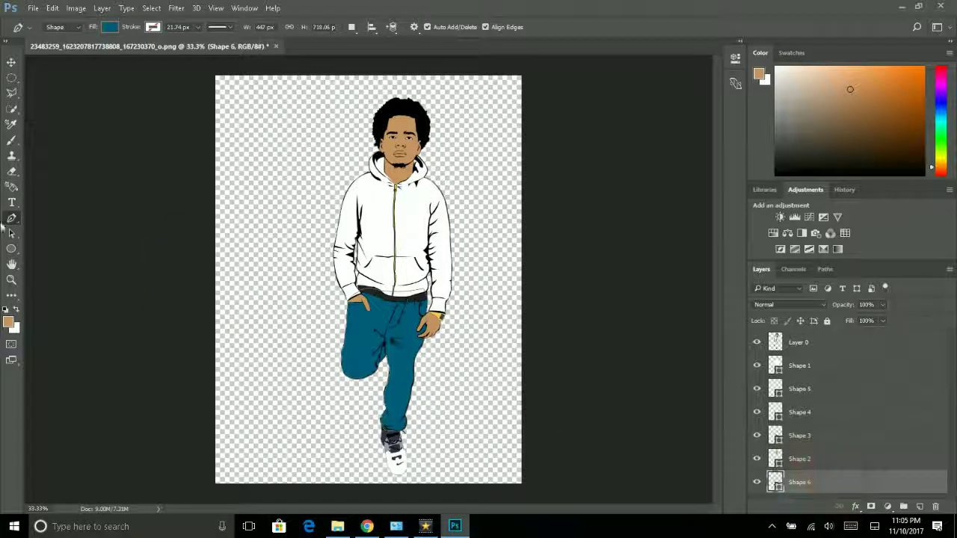
- Set the foreground colour to the dark navy sampled from the shoe
left_click(9, 325)
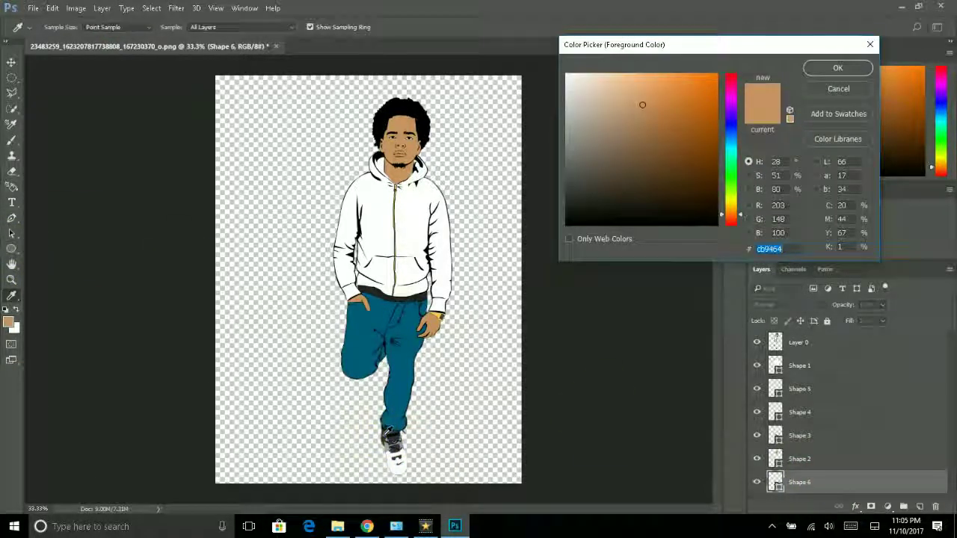
left_click(388, 432)
left_click(386, 436)
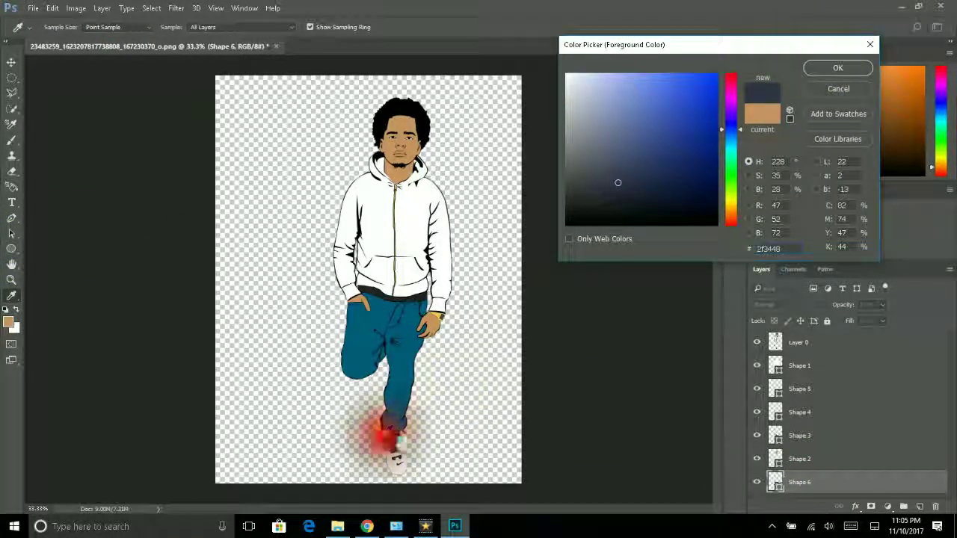
left_click(837, 68)
- Save the dark navy as a new swatch and apply it as the trousers fill
left_click(110, 27)
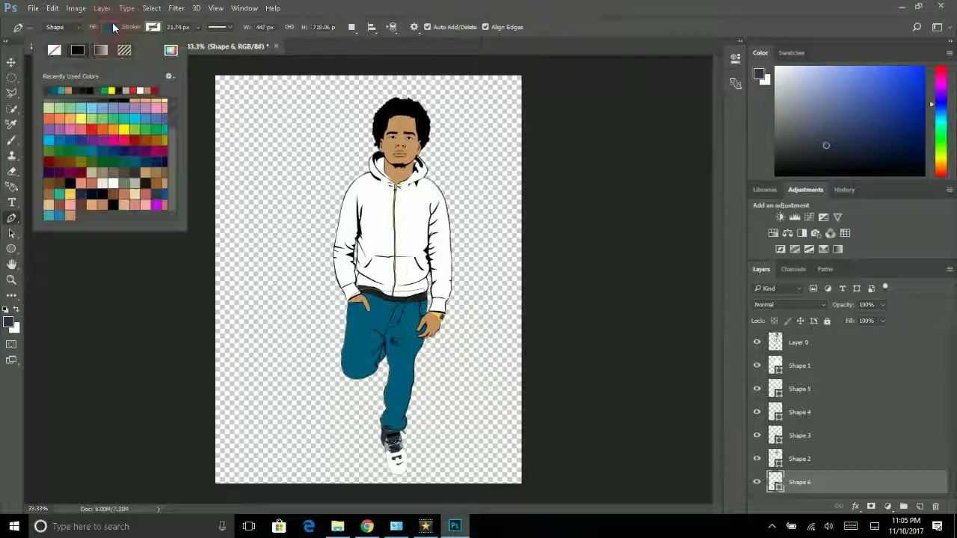
left_click_drag(185, 229, 198, 269)
left_click(149, 243)
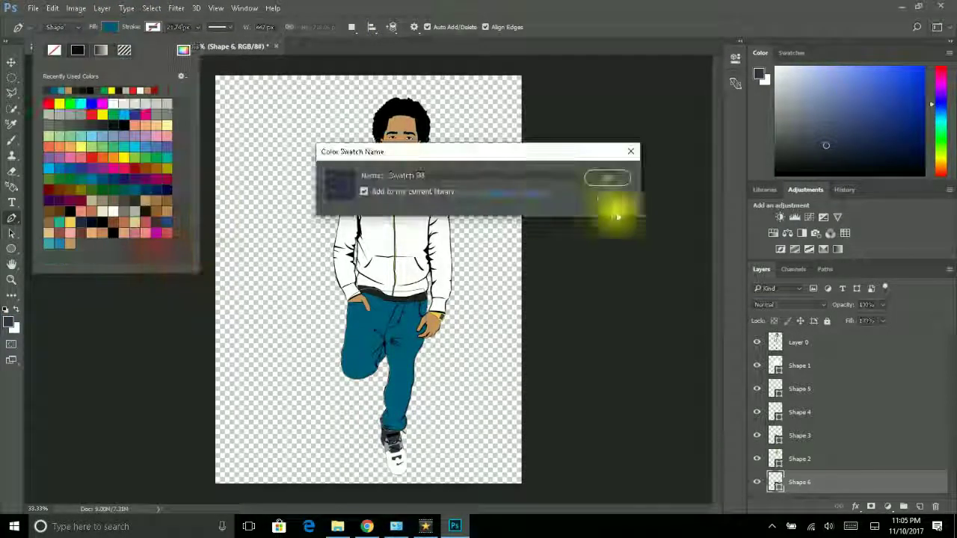
left_click(609, 177)
left_click(88, 241)
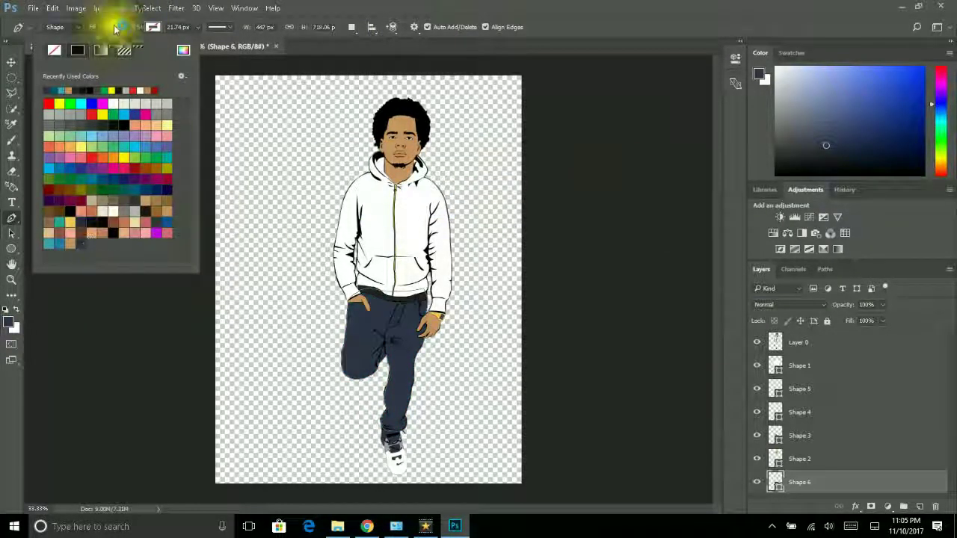
left_click(113, 27)
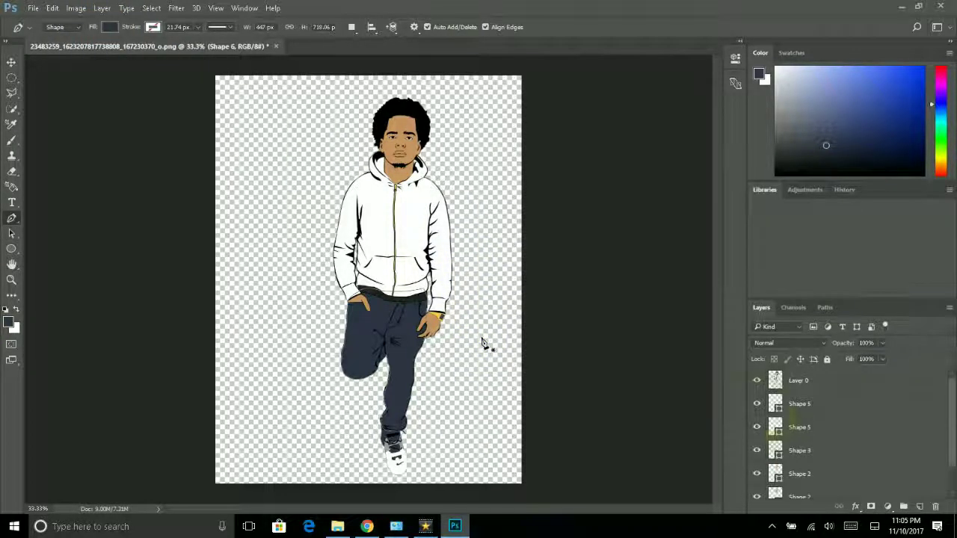
- Add an empty Layer 1 below all the shapes and start a Gradient Fill layer
scroll(775, 408, "down", 1)
left_click_drag(790, 466, 793, 441)
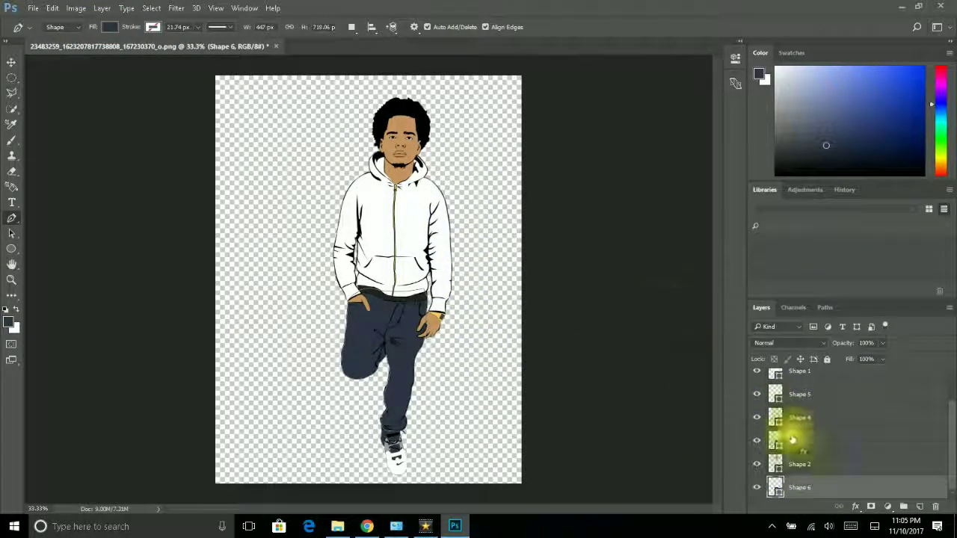
left_click(919, 508)
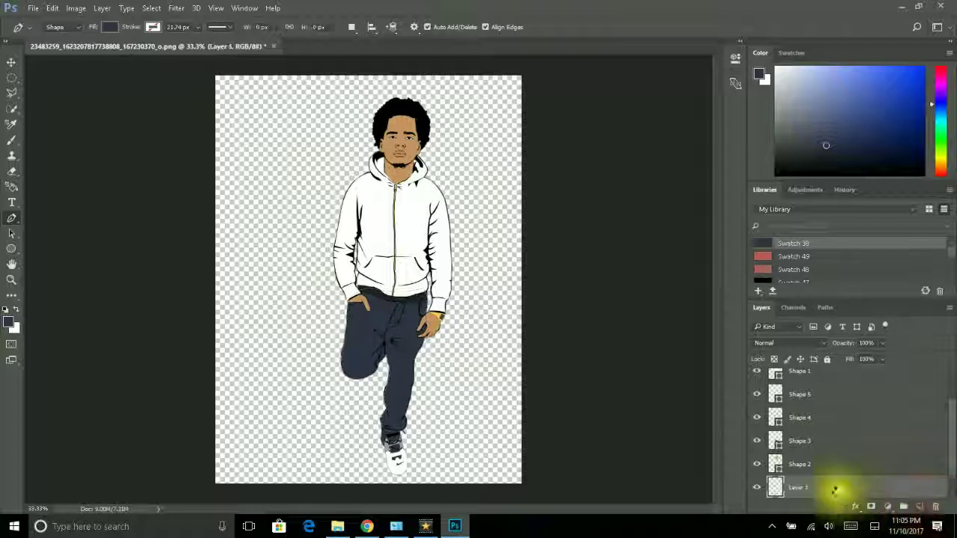
left_click(529, 411)
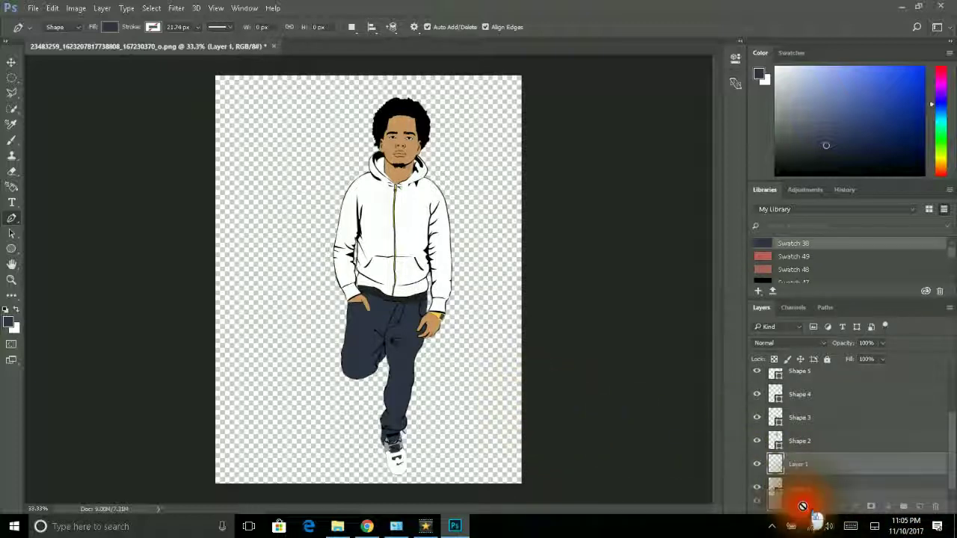
left_click_drag(798, 490, 803, 494)
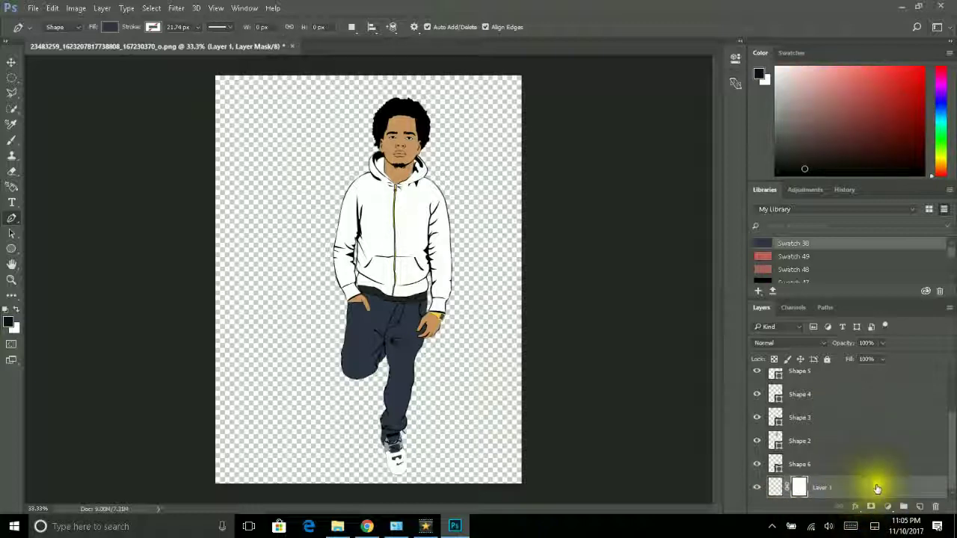
left_click(888, 507)
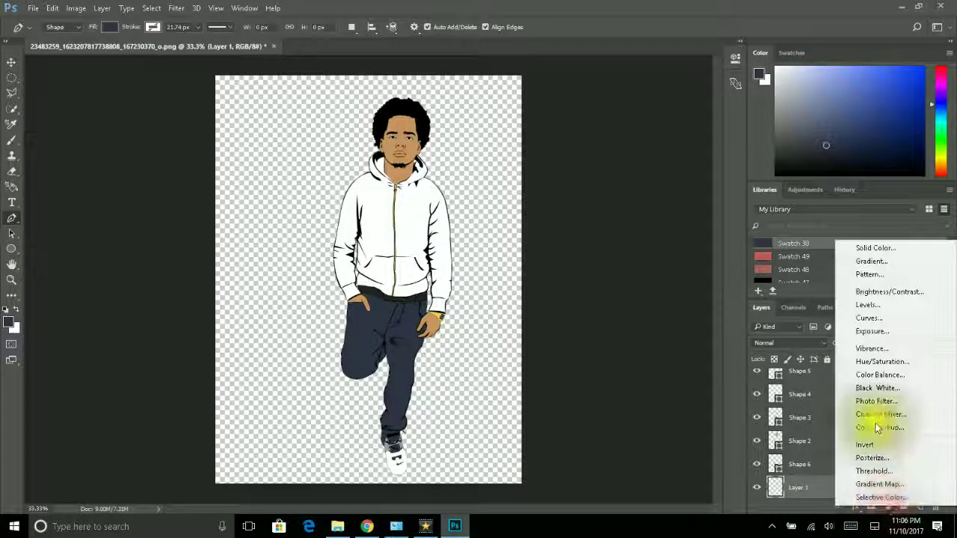
left_click(861, 260)
- Give the gradient fill the grey-white preset, Radial style, Reverse on, and 627% scale
left_click(636, 166)
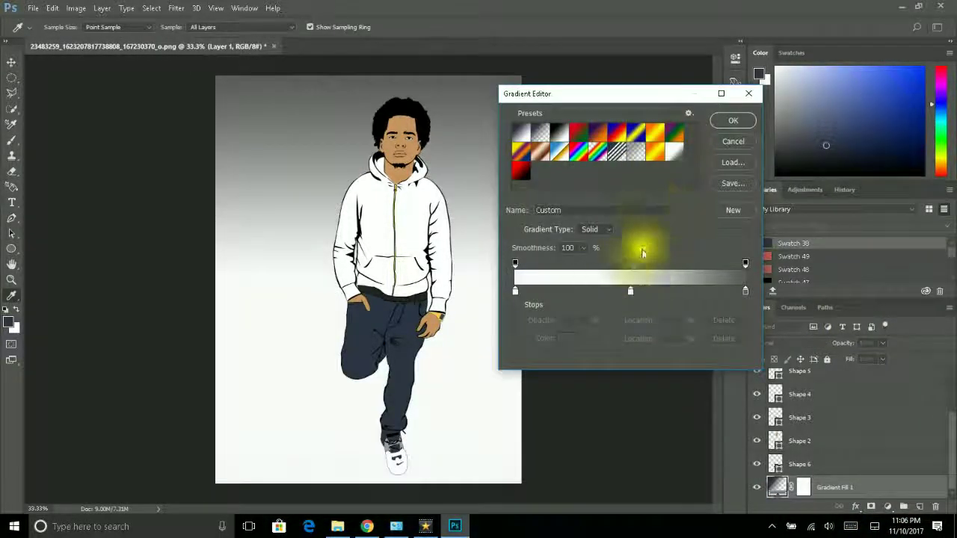
left_click(732, 120)
left_click(651, 186)
left_click(619, 205)
left_click(613, 246)
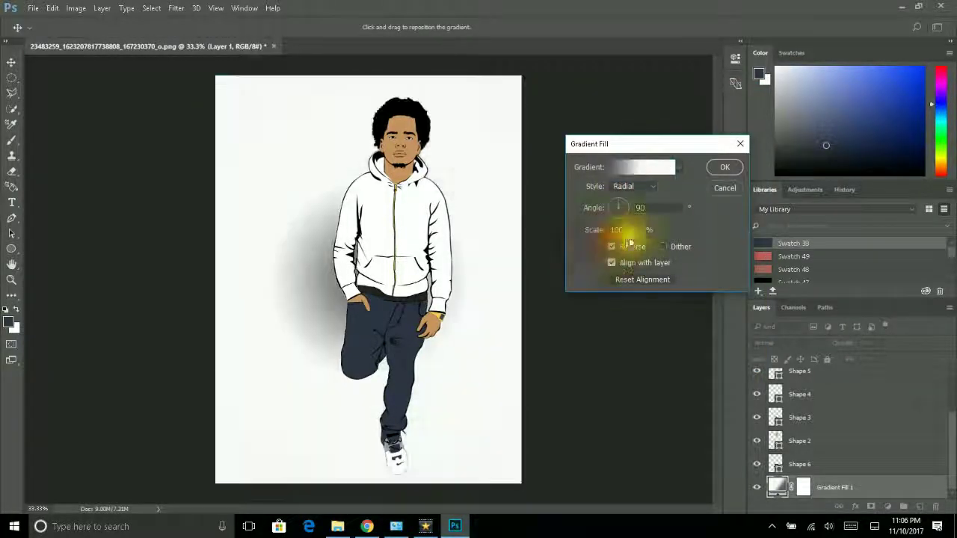
left_click_drag(655, 246, 675, 248)
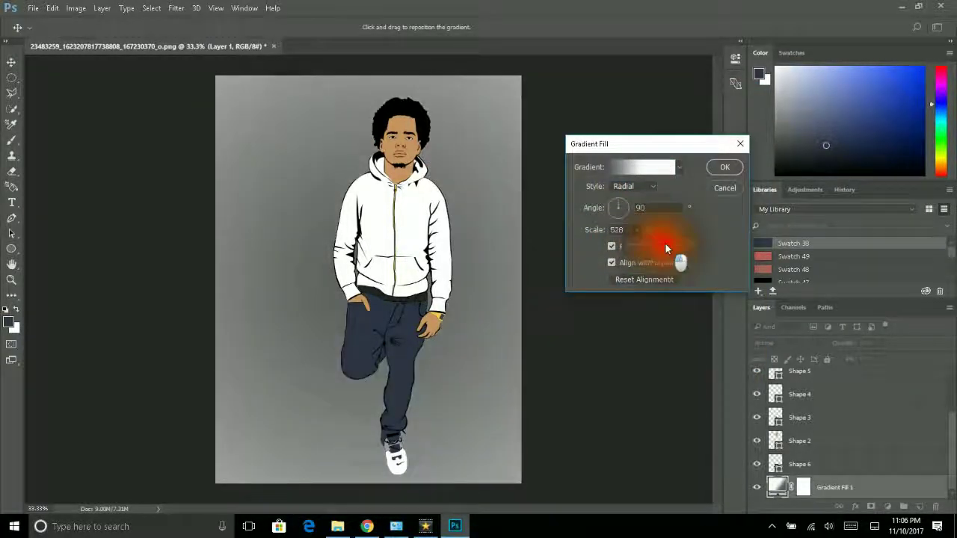
left_click_drag(675, 248, 668, 245)
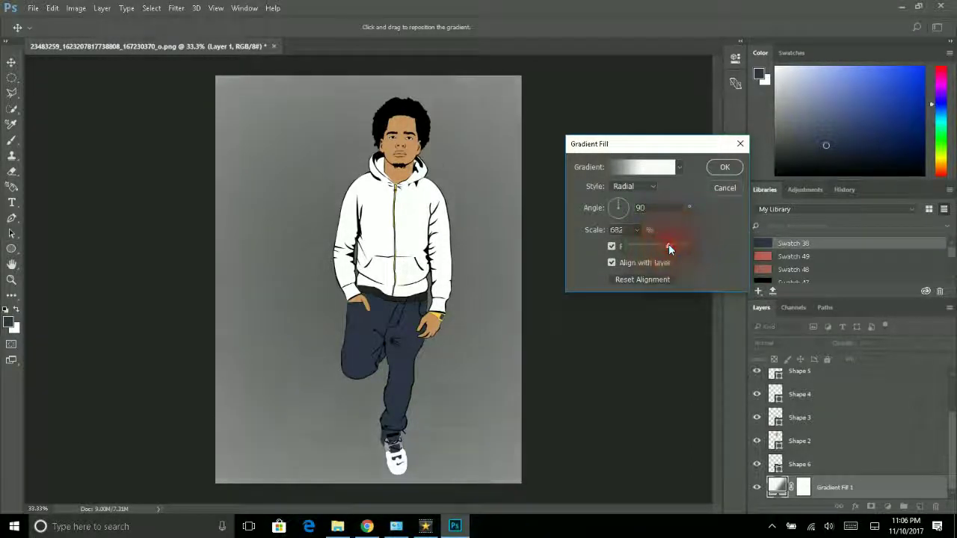
left_click(722, 168)
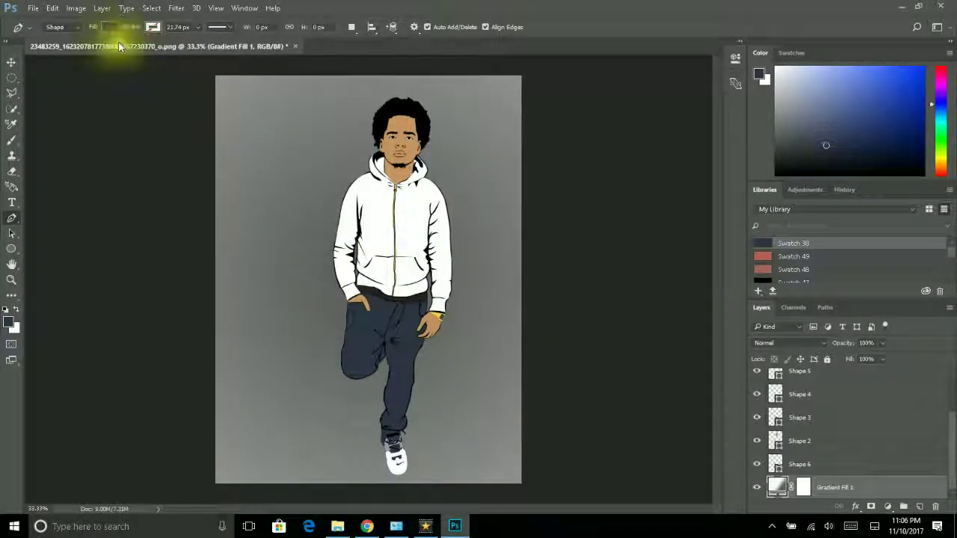
mouse_move(425, 527)
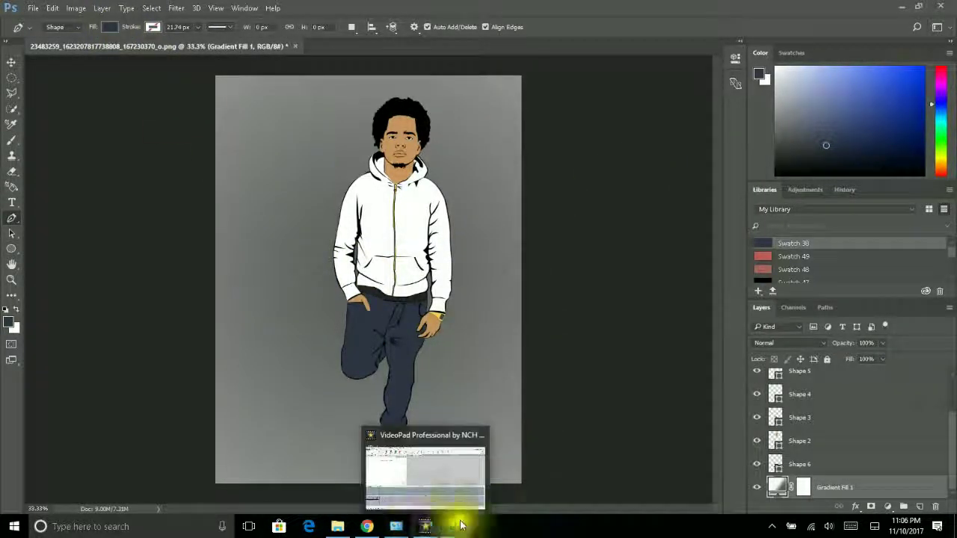
left_click(771, 526)
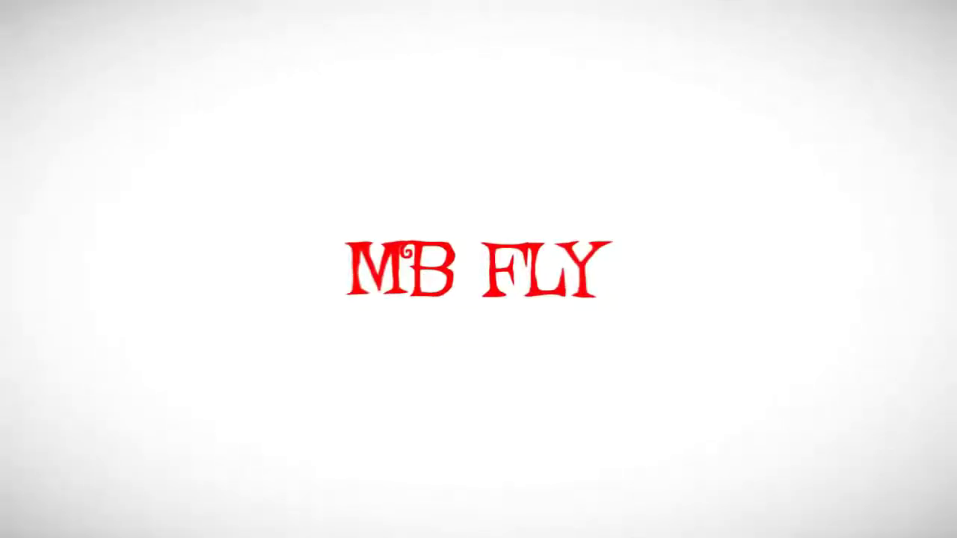